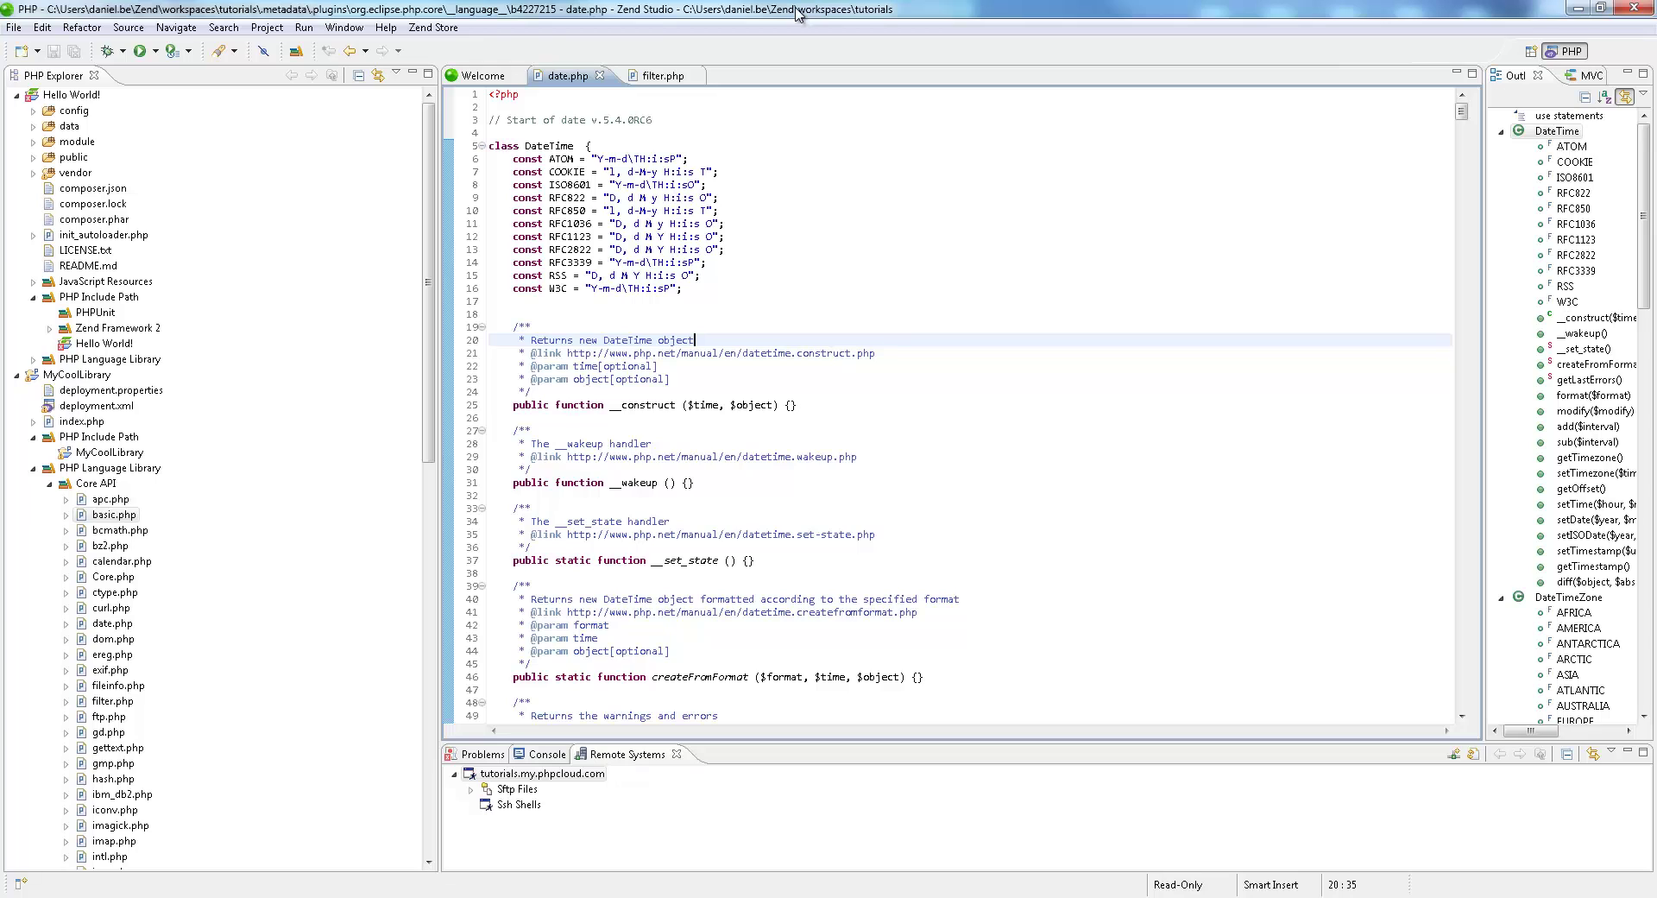
Expand Zend Framework 2 in the Hello World! project's include path and browse its Zend components.
click(49, 331)
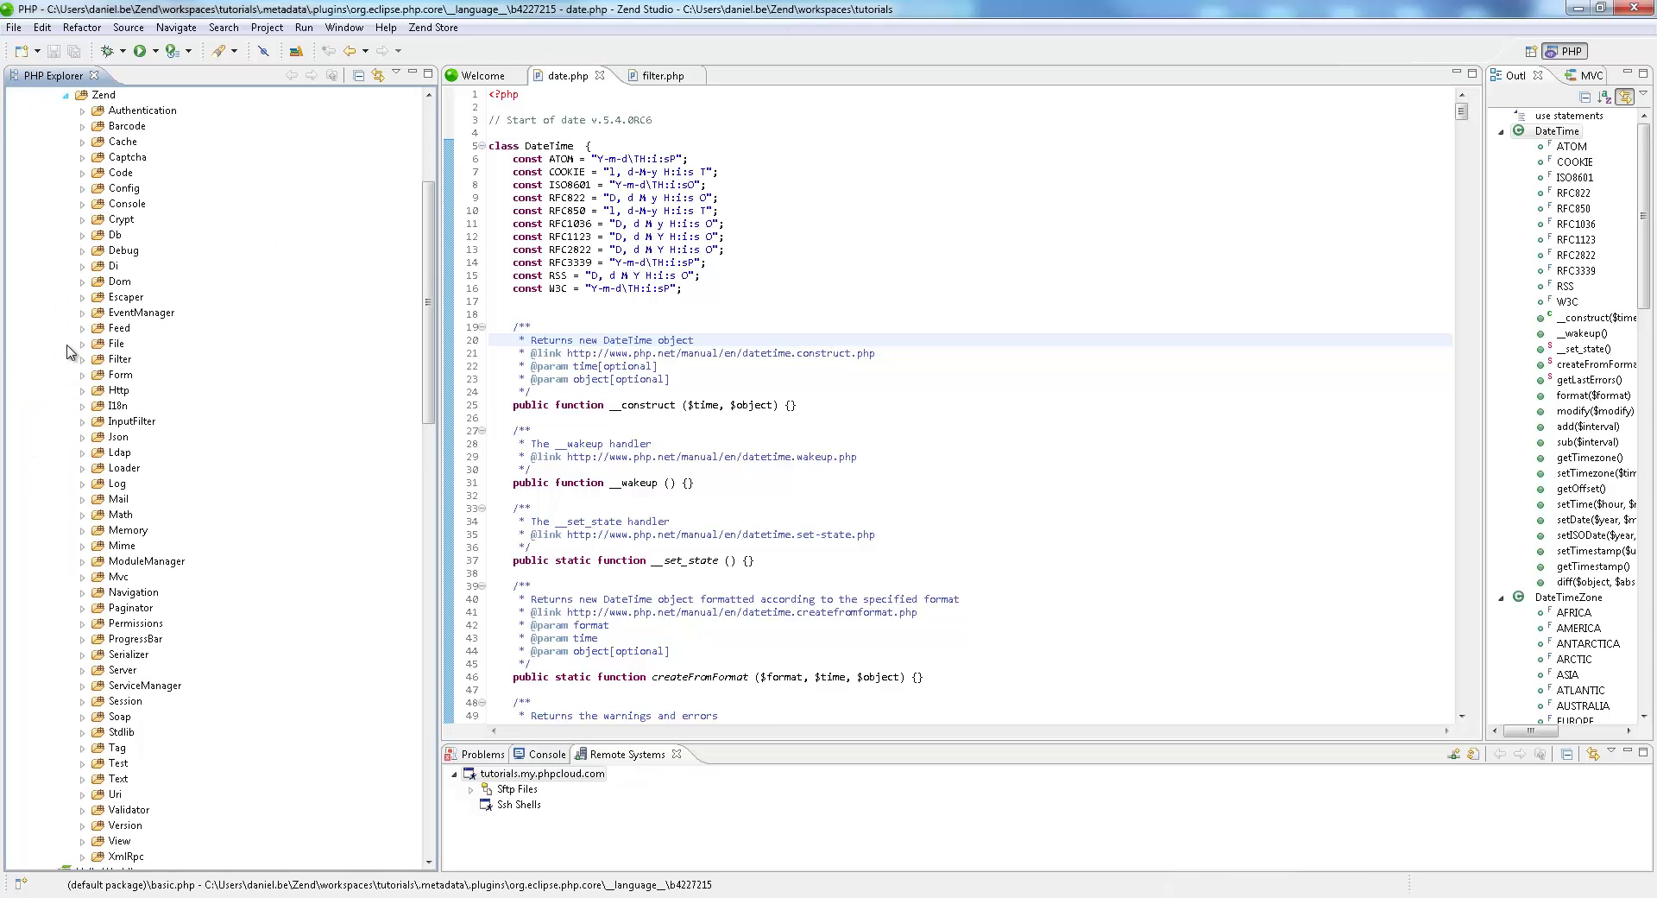
scroll(154, 385, down, 4)
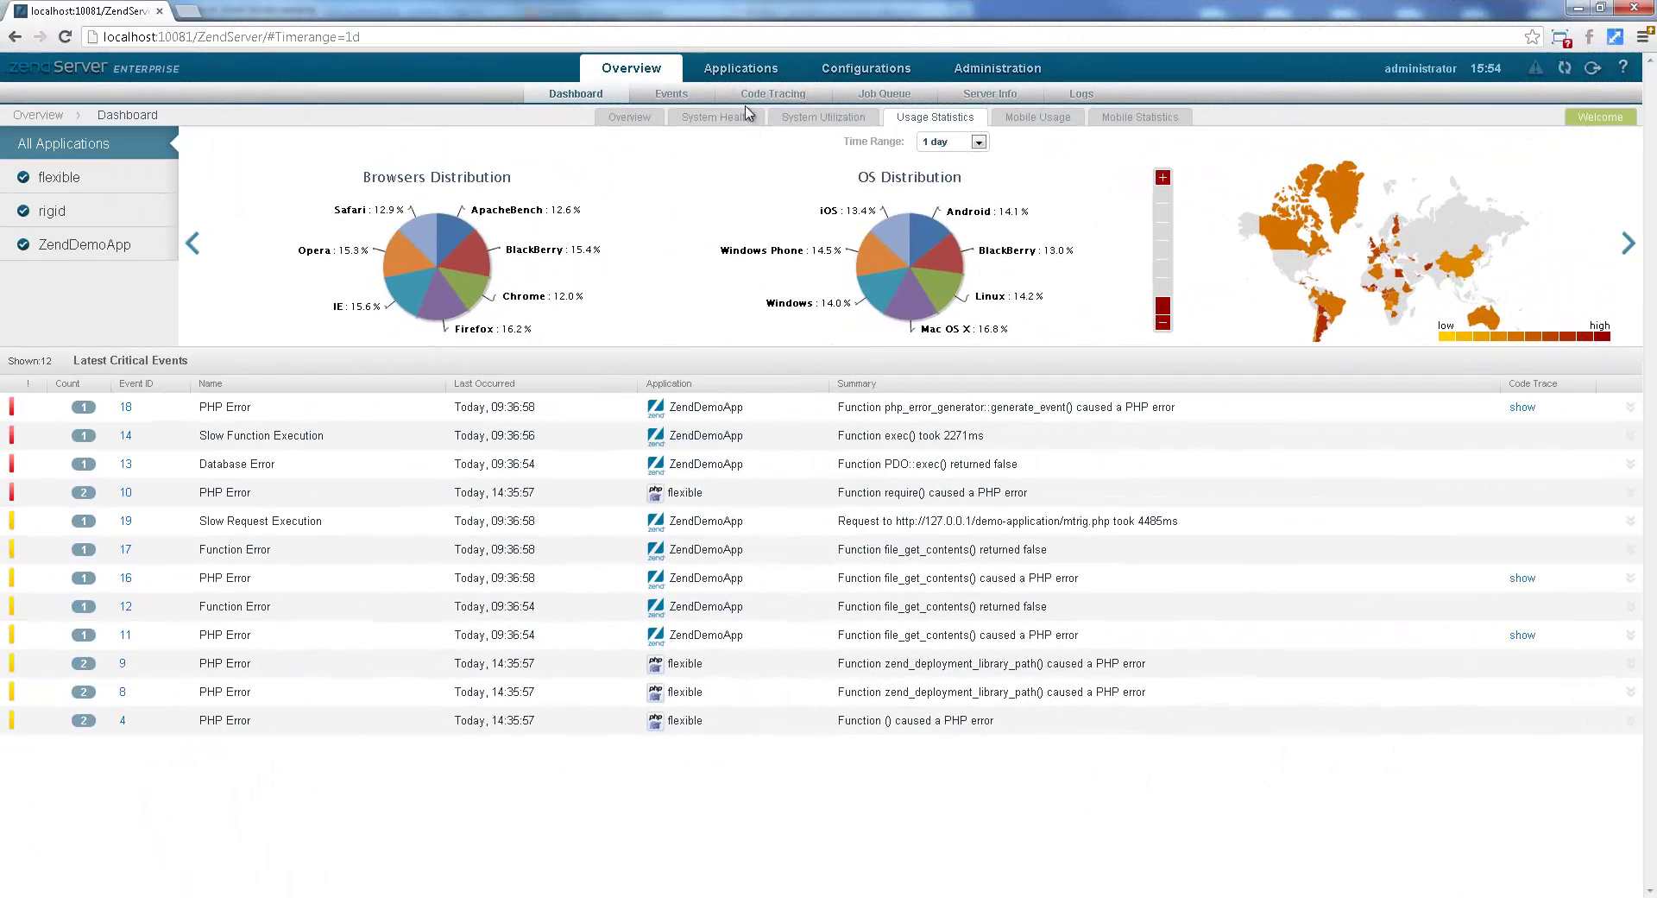
In Zend Server, view the deployed versions and include paths of Zend Framework 1, Zend Framework 2 and Zend Server Gateway.
mouse_move(741, 70)
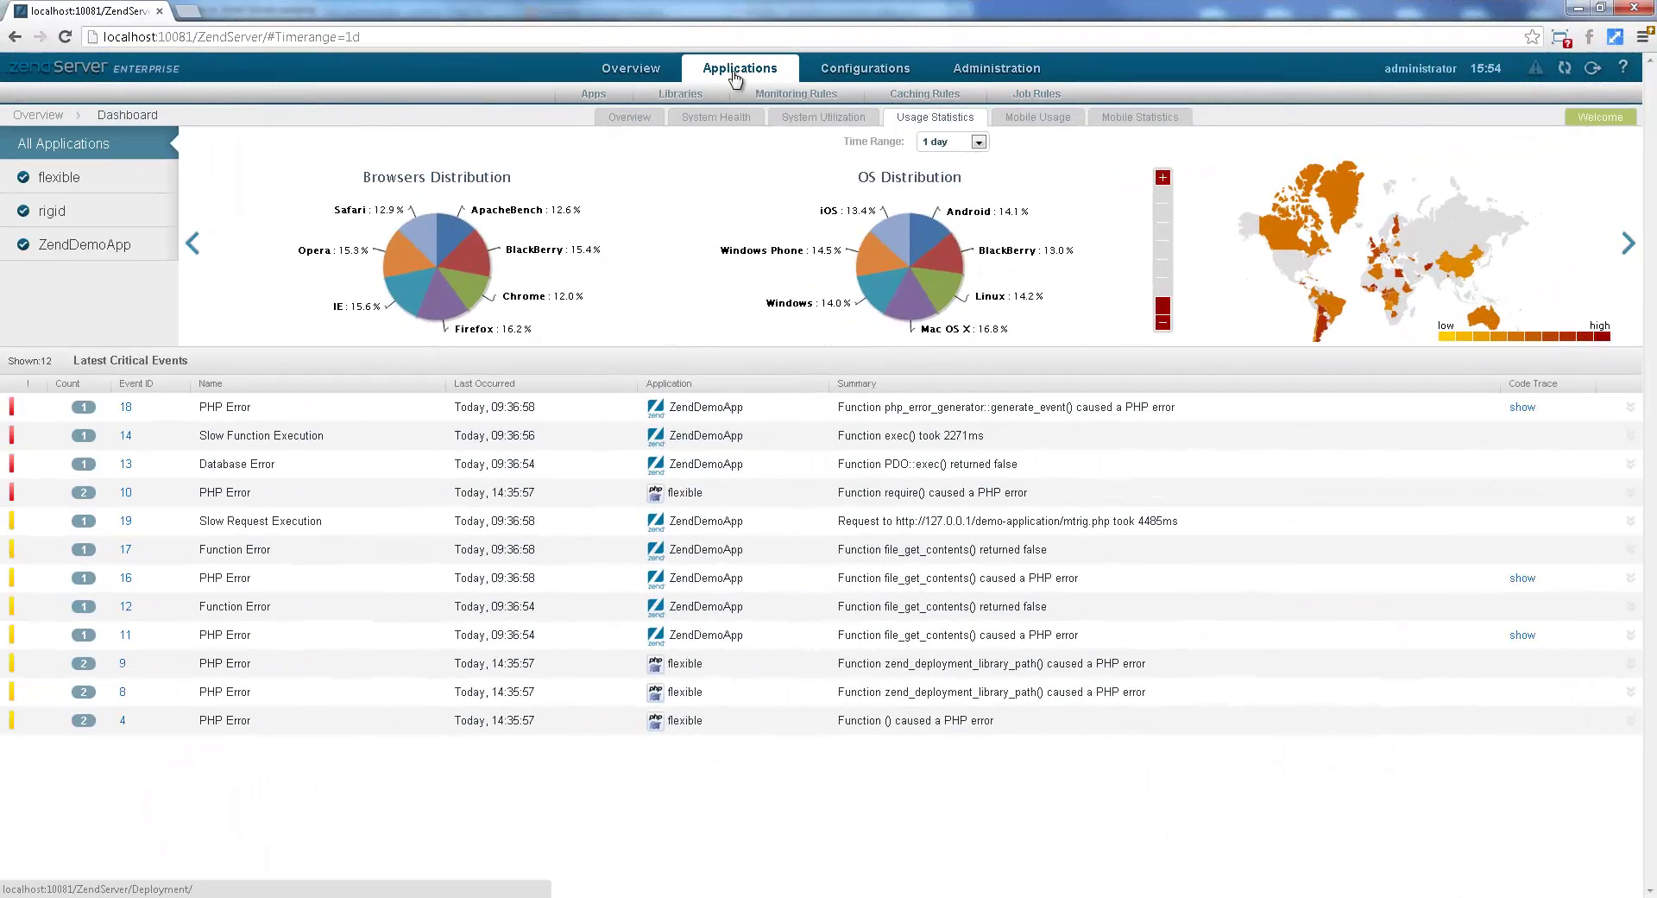
click(679, 95)
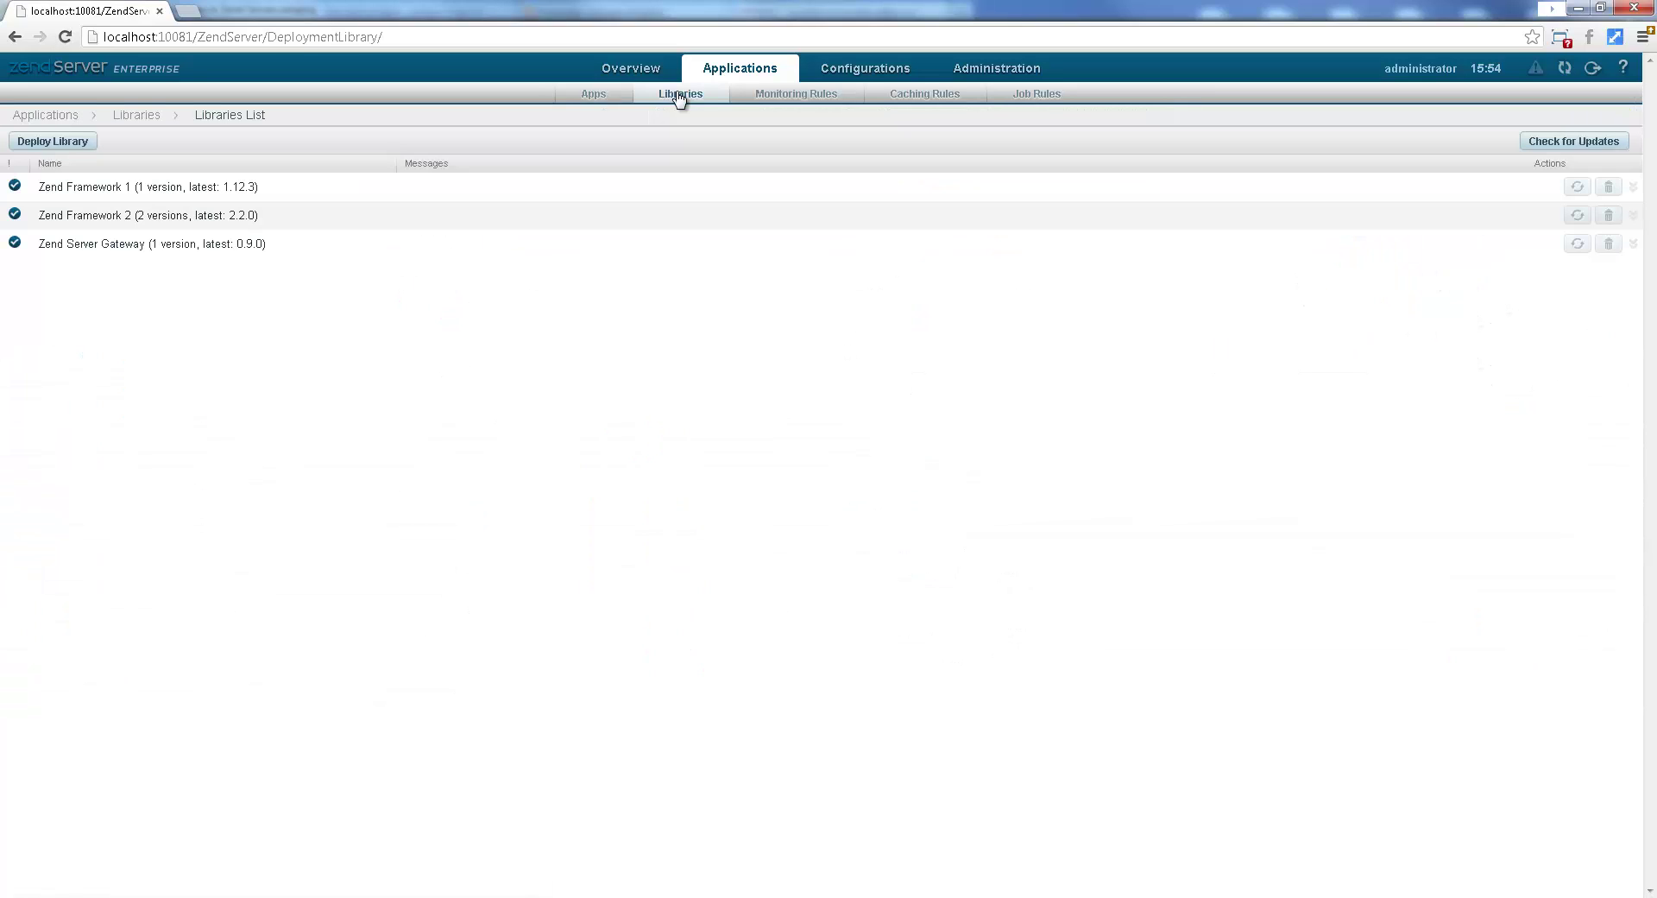
click(445, 186)
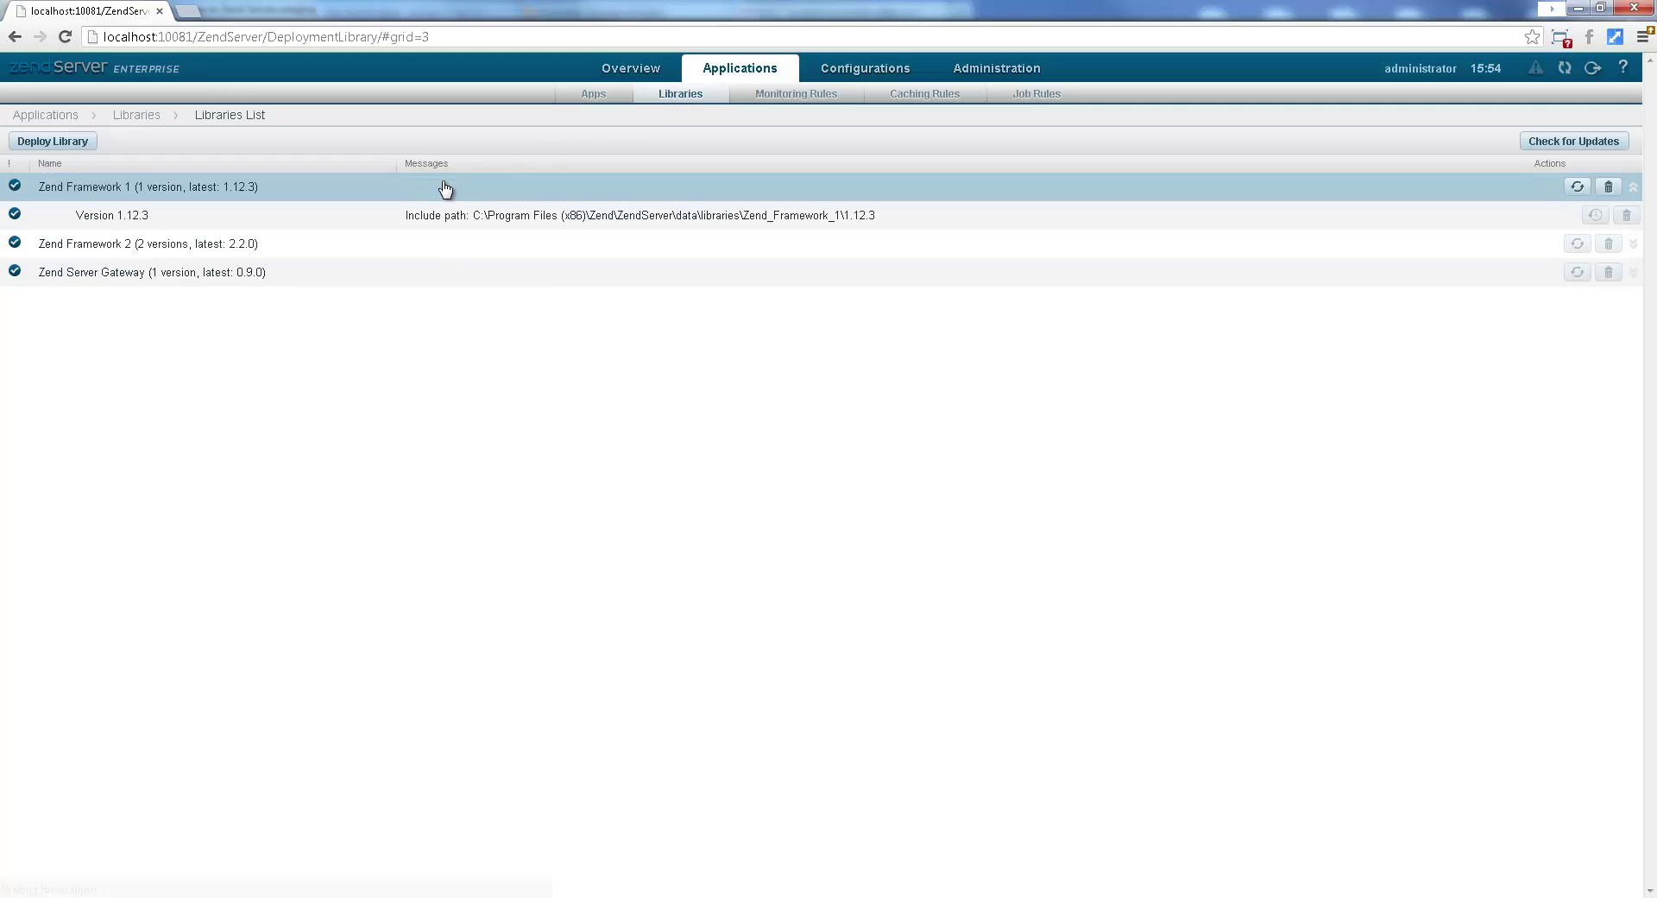
click(452, 248)
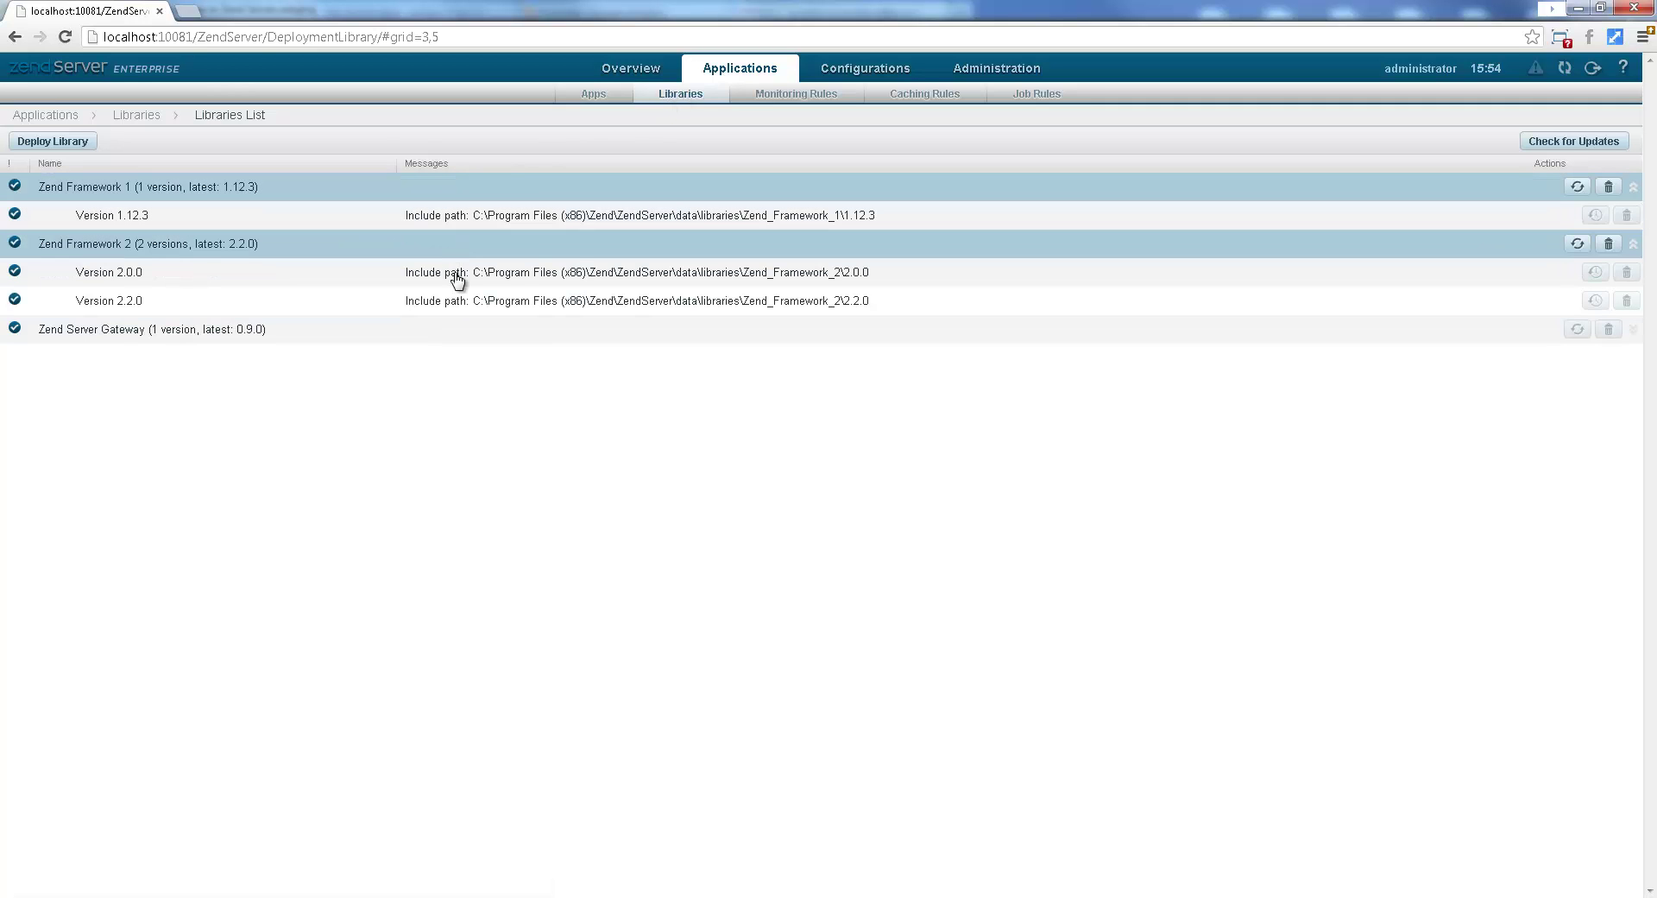
click(473, 335)
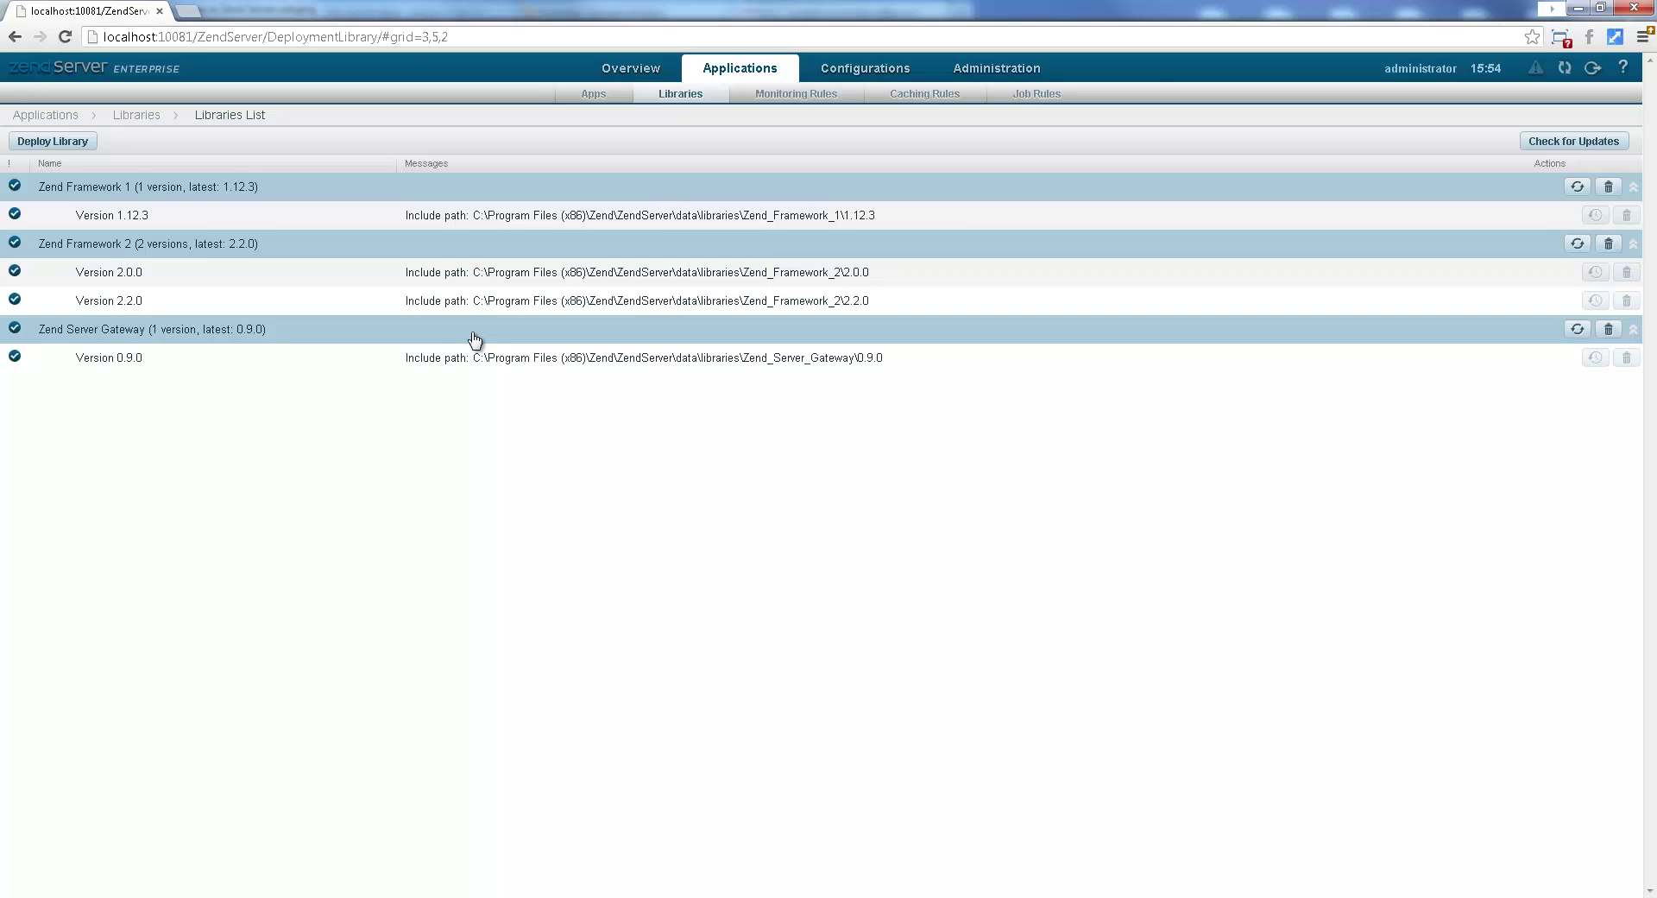
click(497, 317)
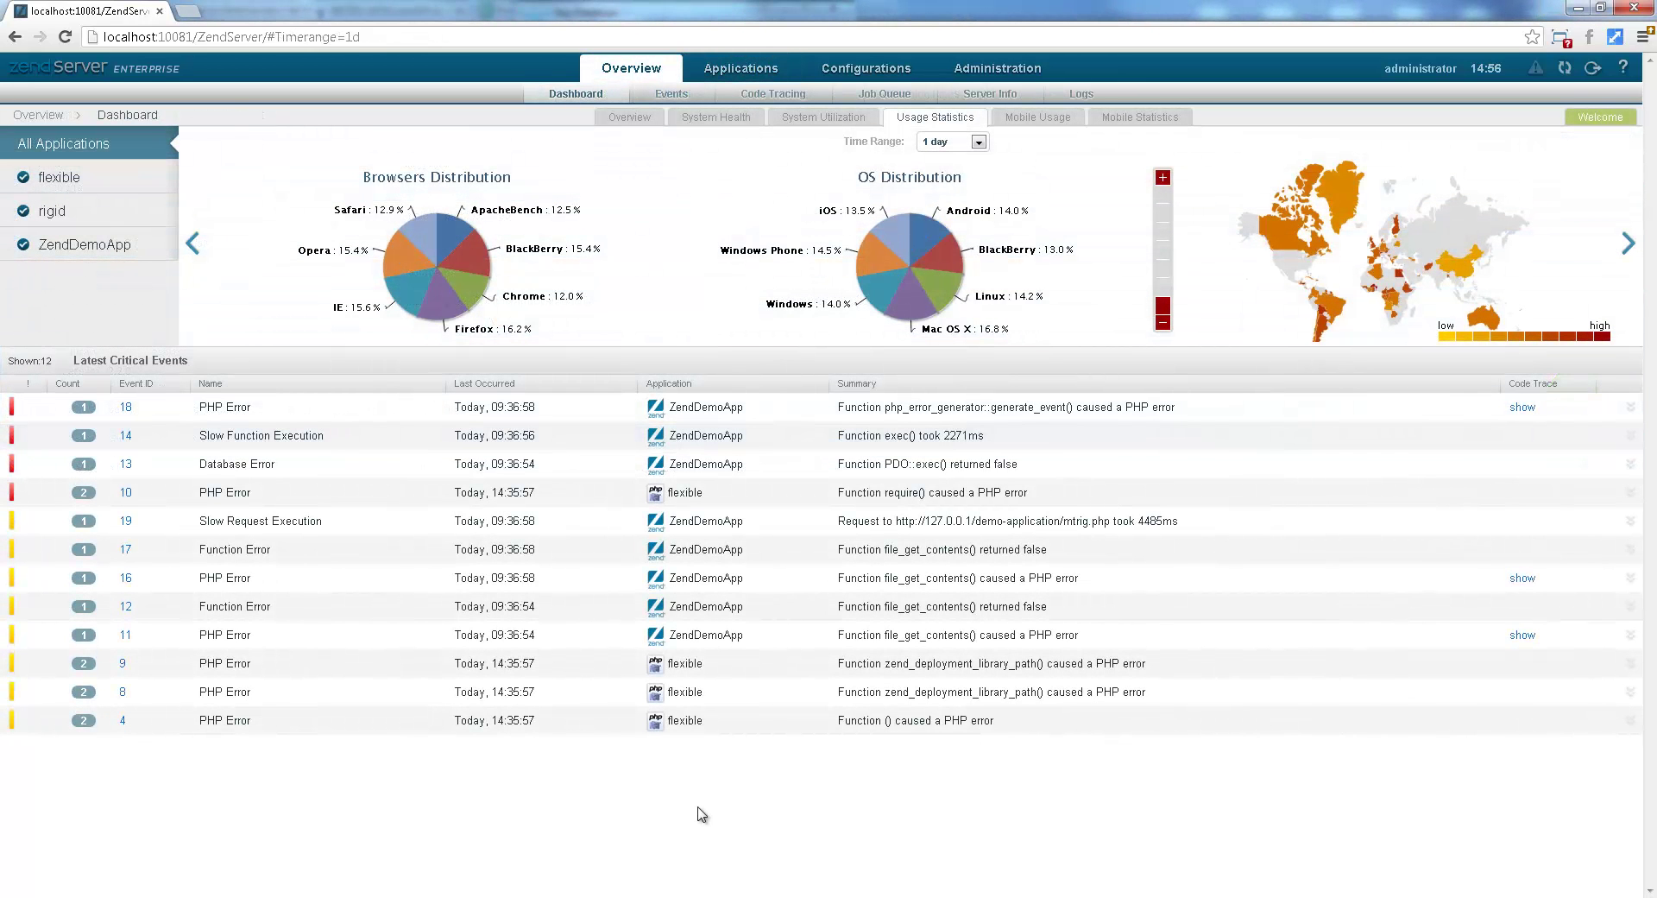
Inspect the library prerequisites of the rigid and flexible applications in the applications list.
click(735, 69)
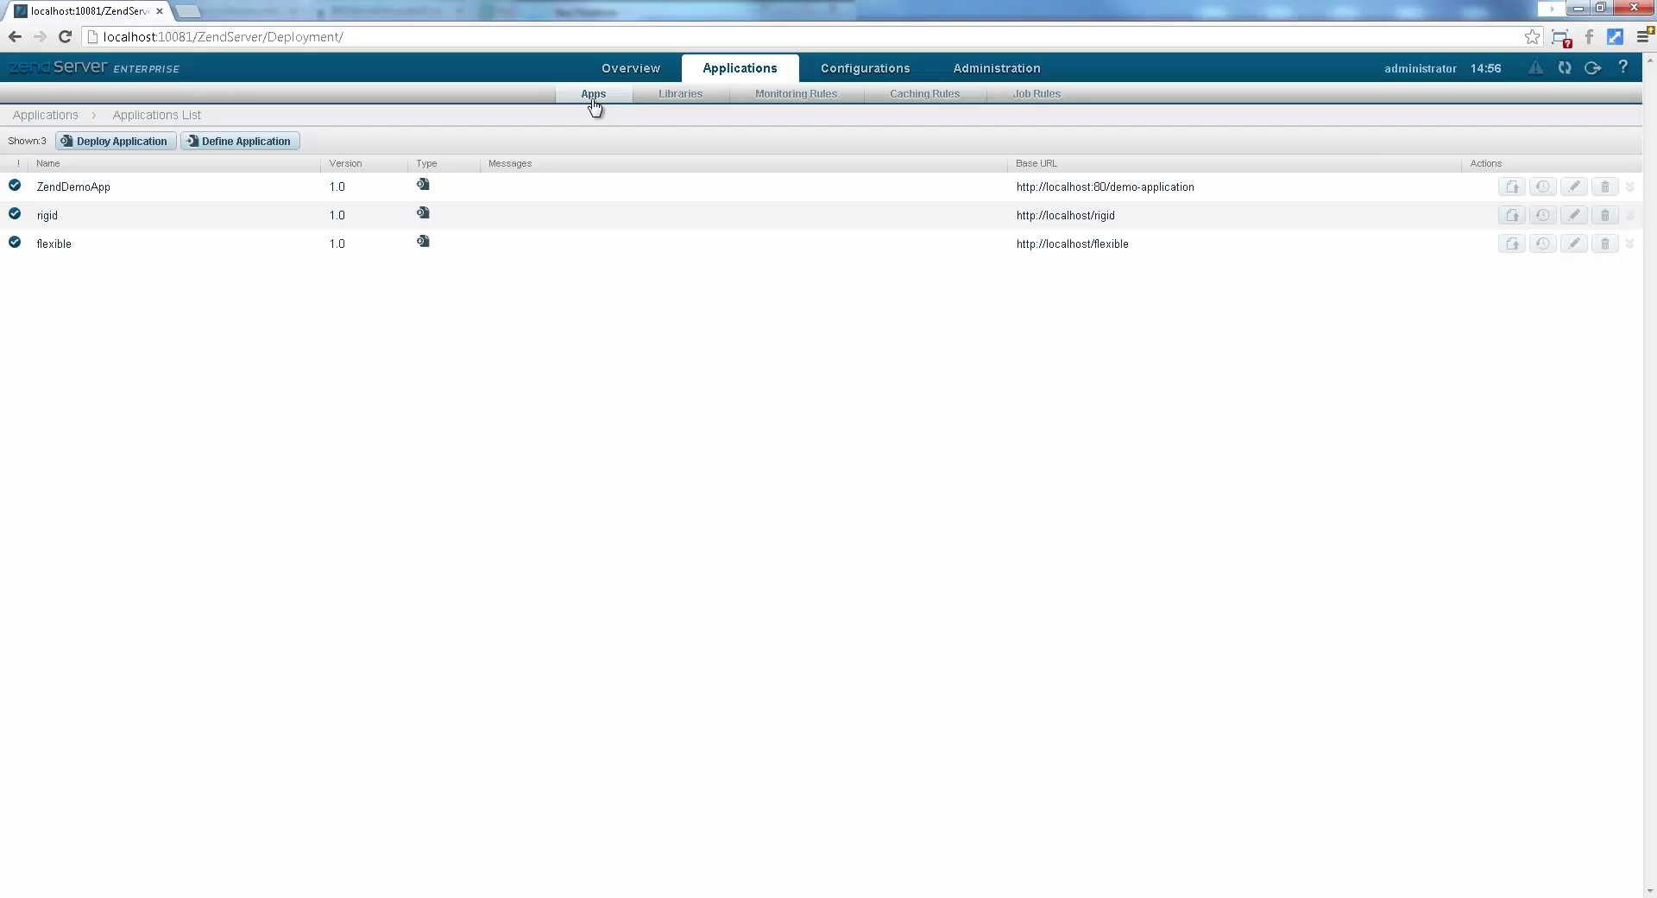
click(339, 216)
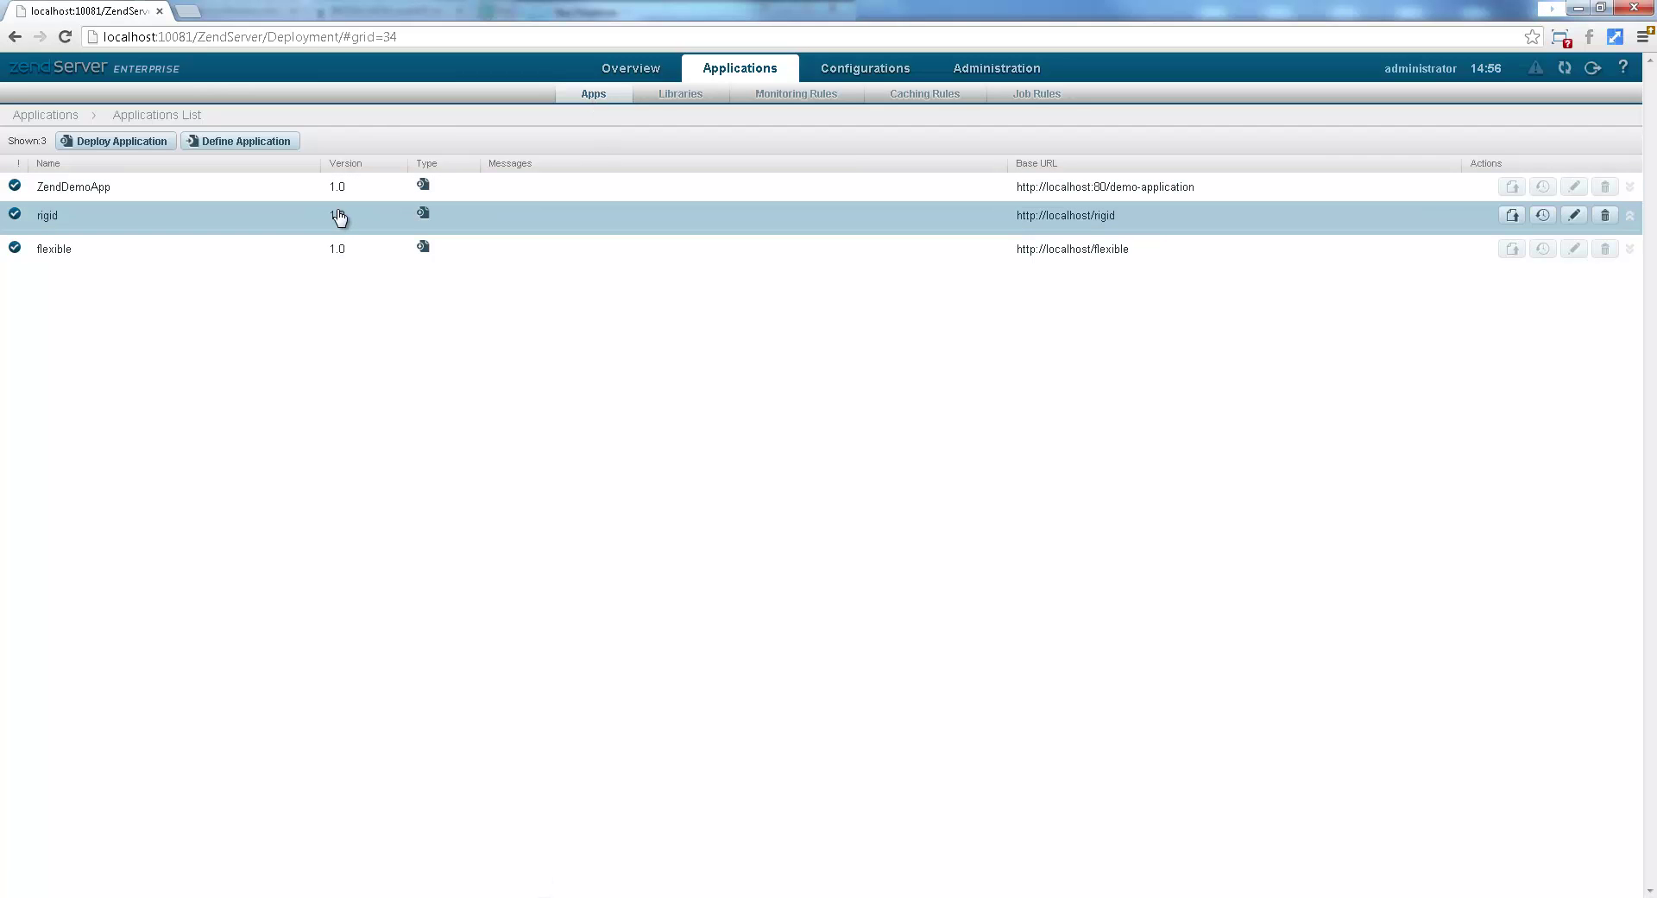
click(237, 396)
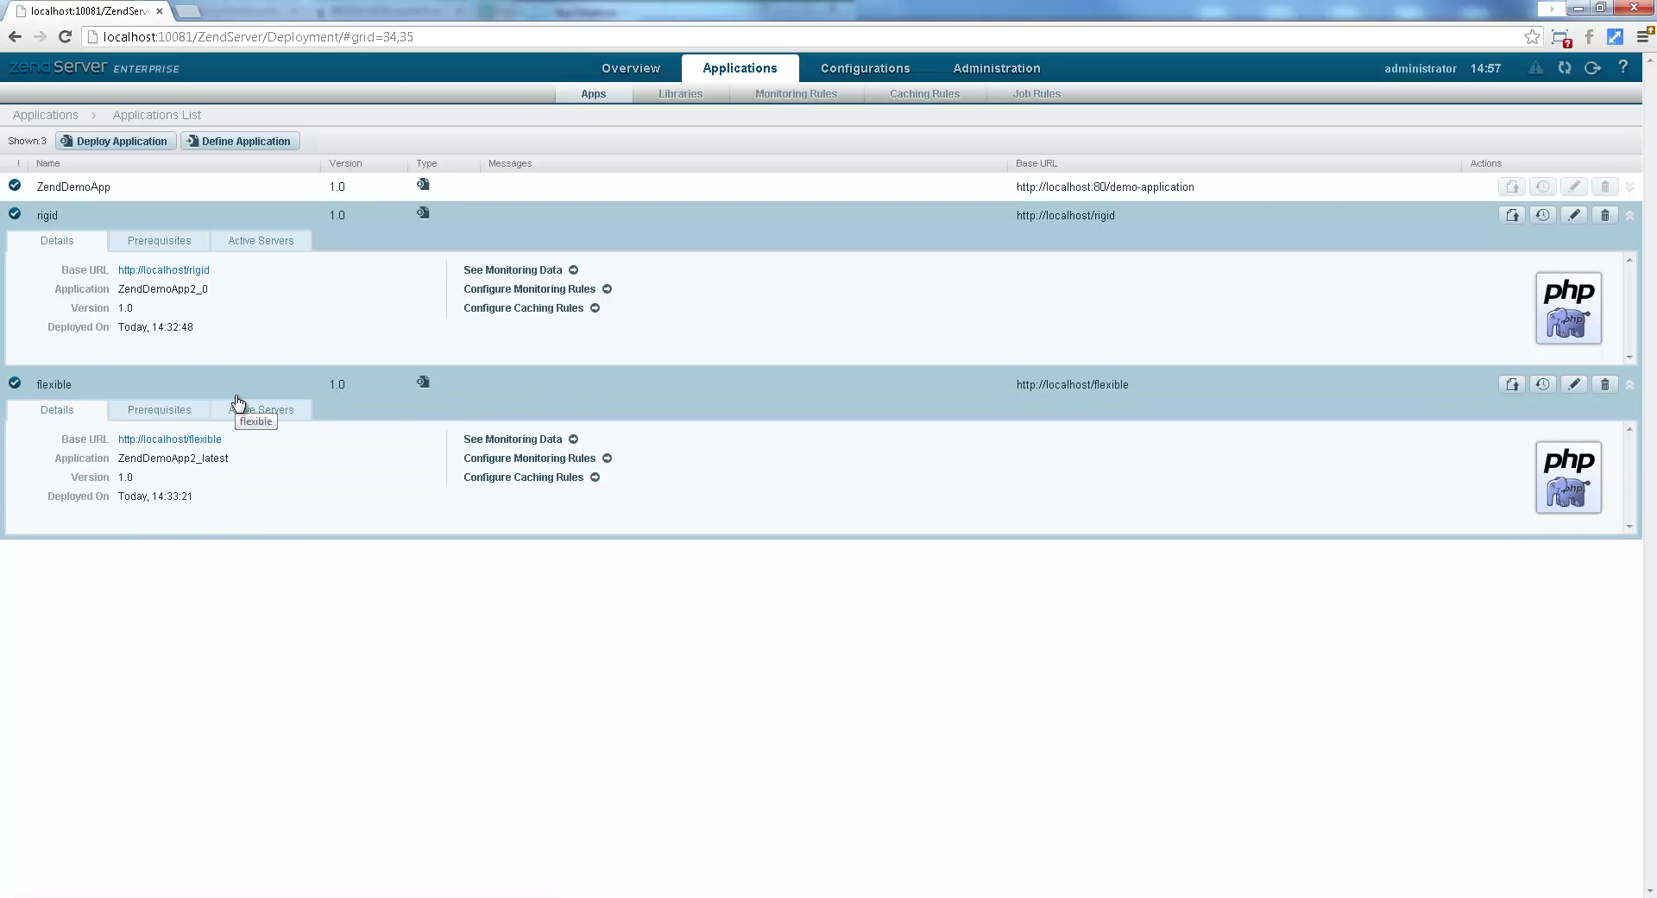
click(161, 244)
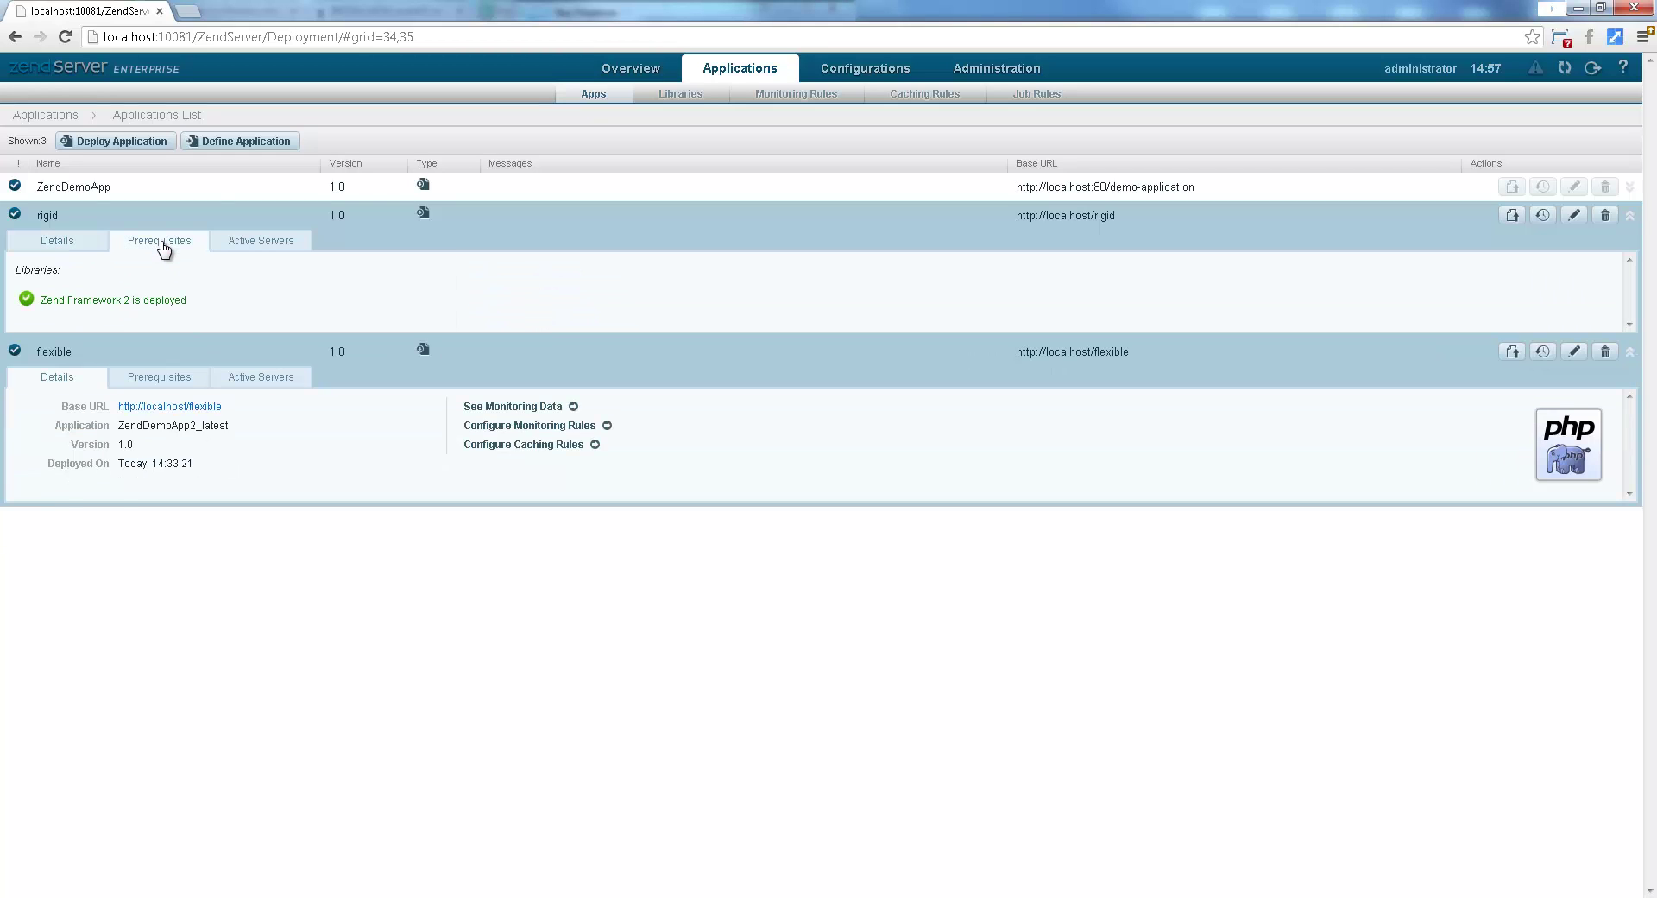
click(174, 381)
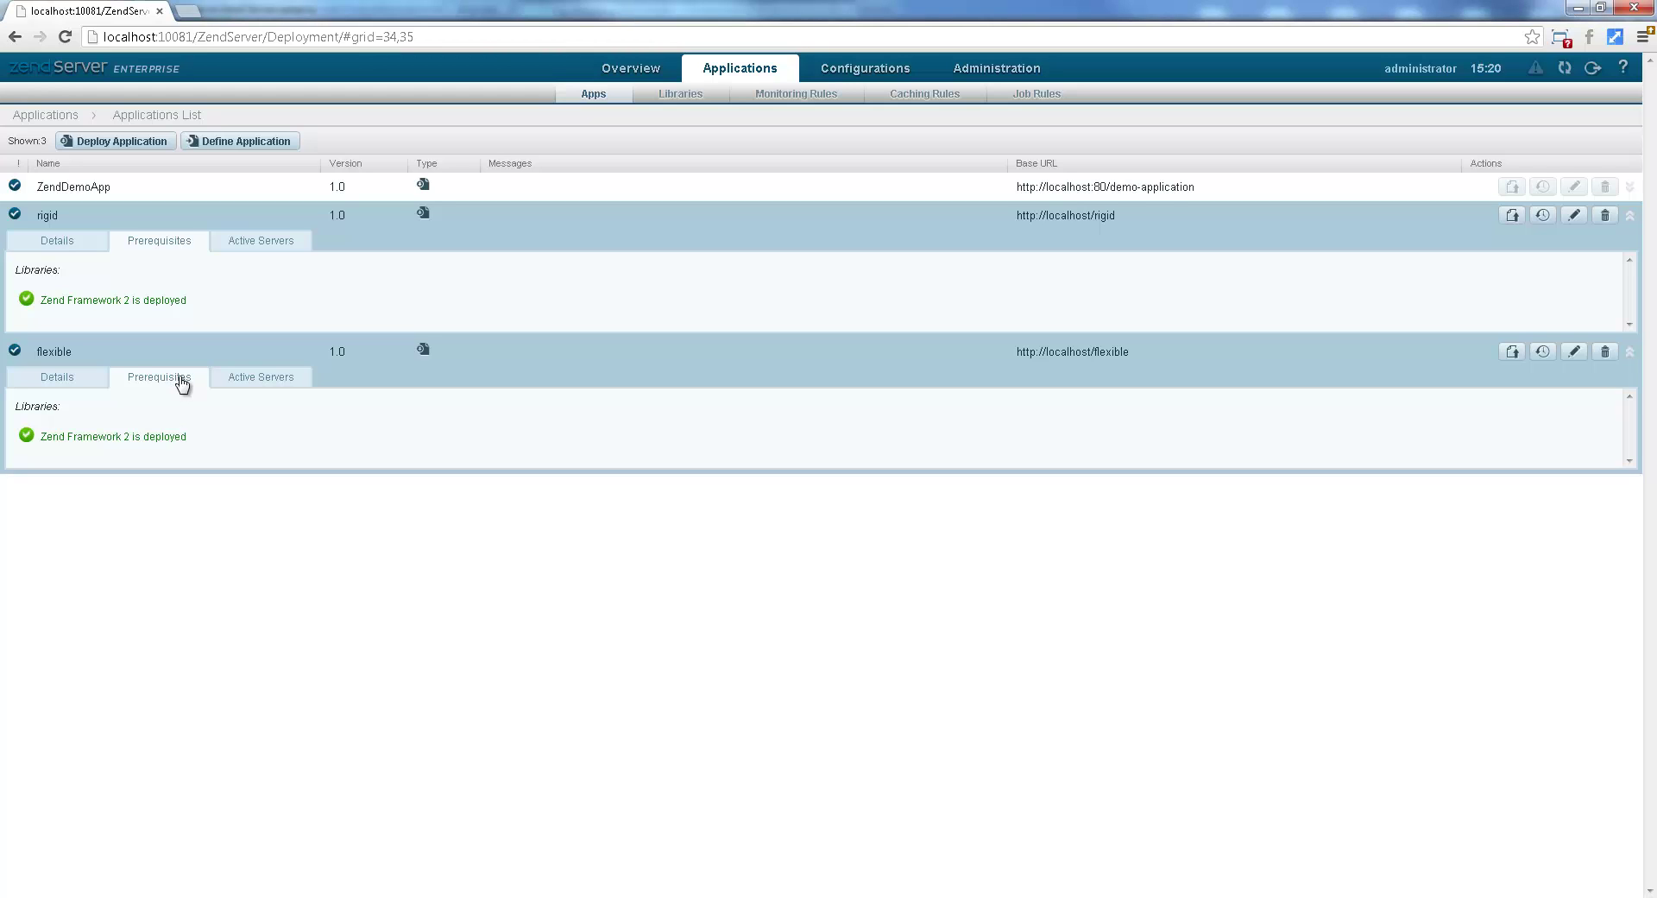
Open the rigid and flexible applications from their base URLs to check which Zend Framework version each one runs.
click(59, 246)
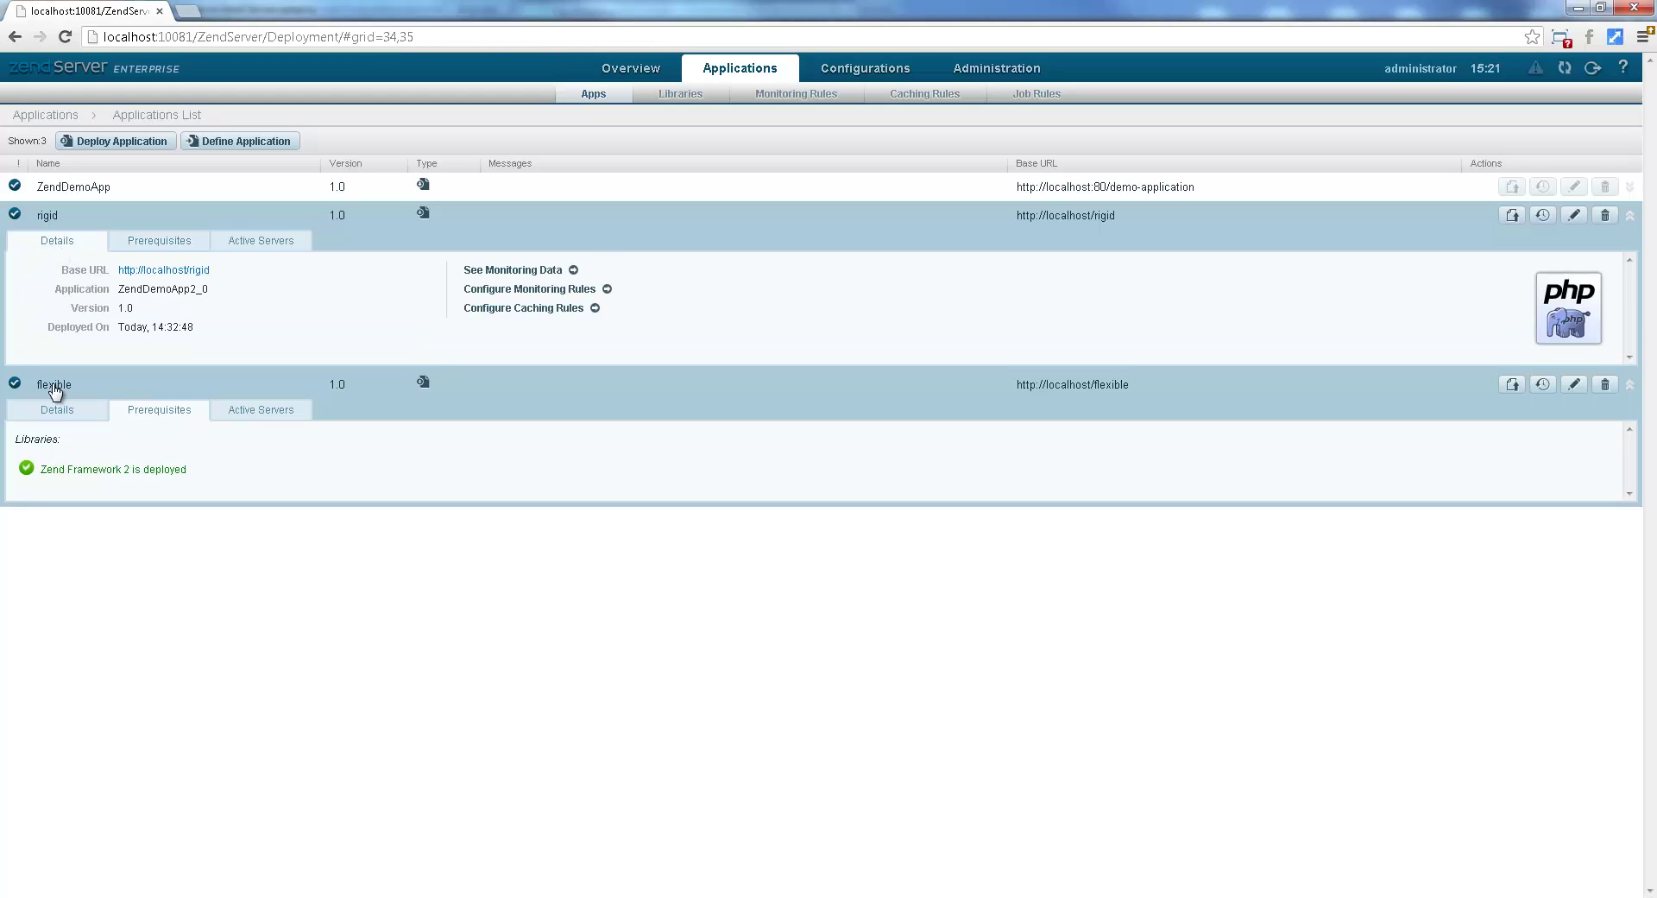
click(55, 410)
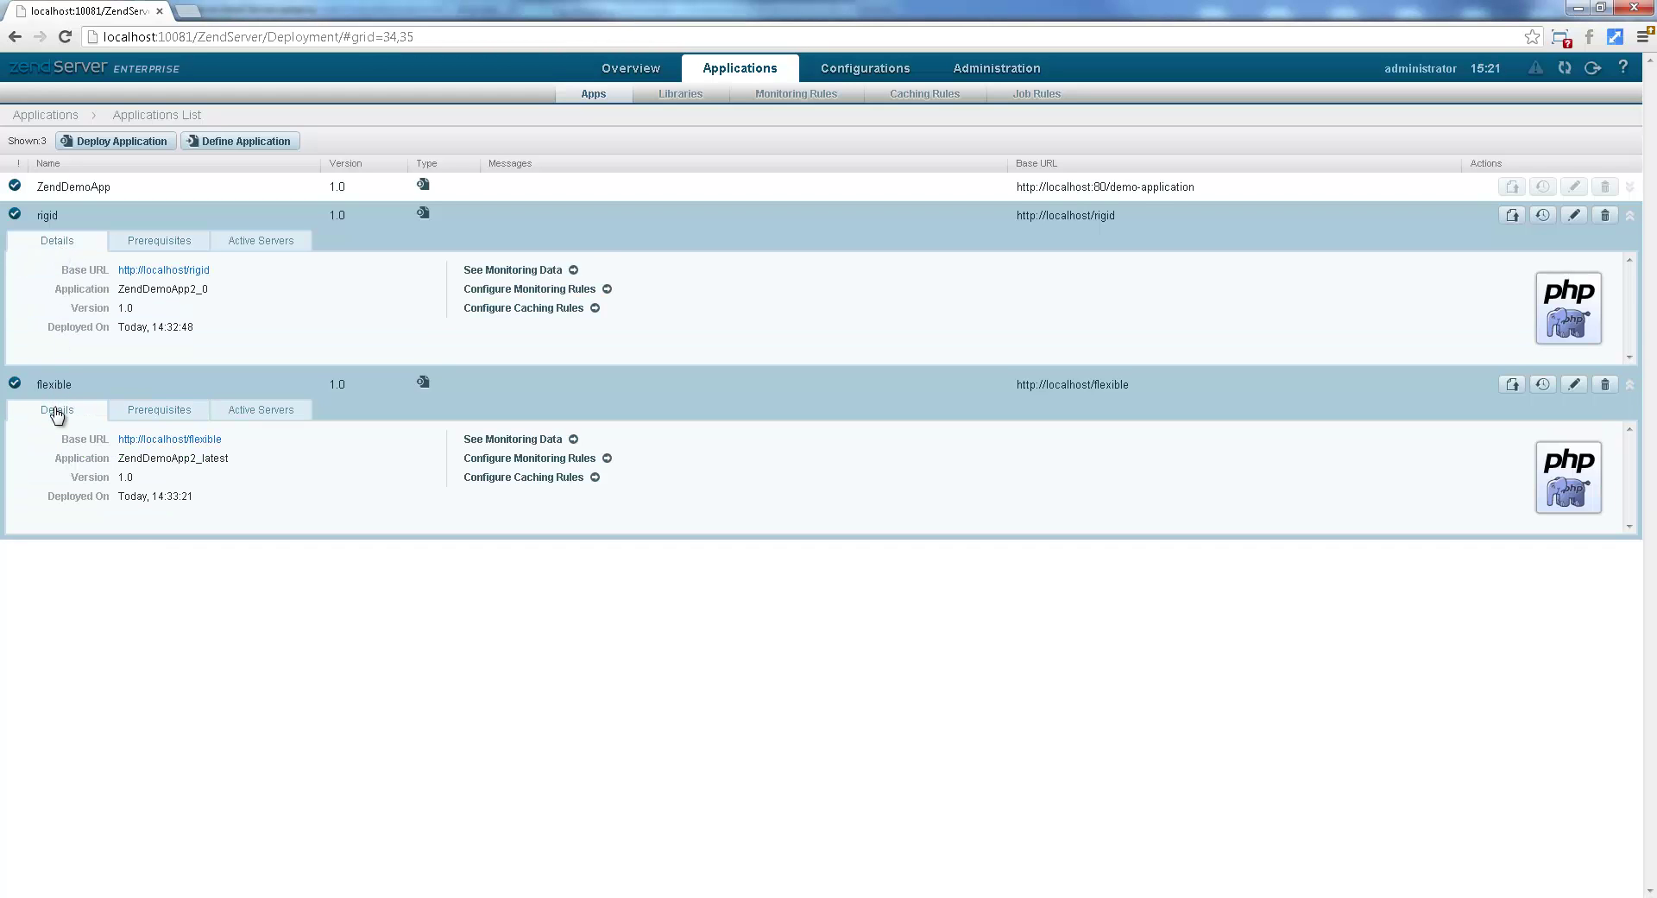
click(172, 271)
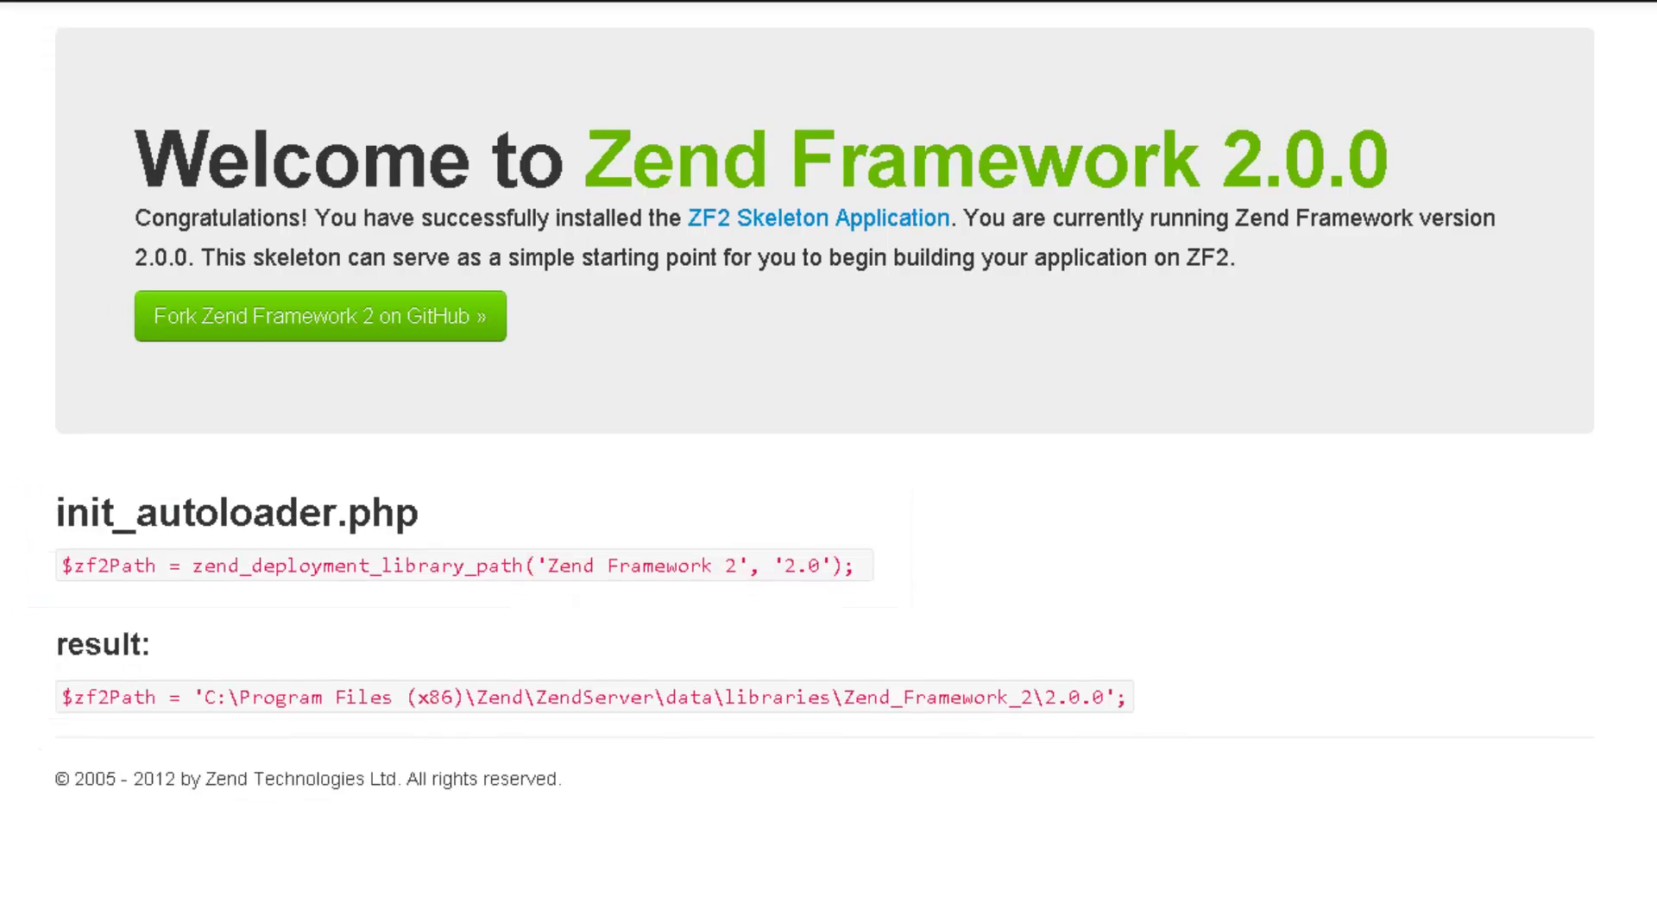
click(114, 12)
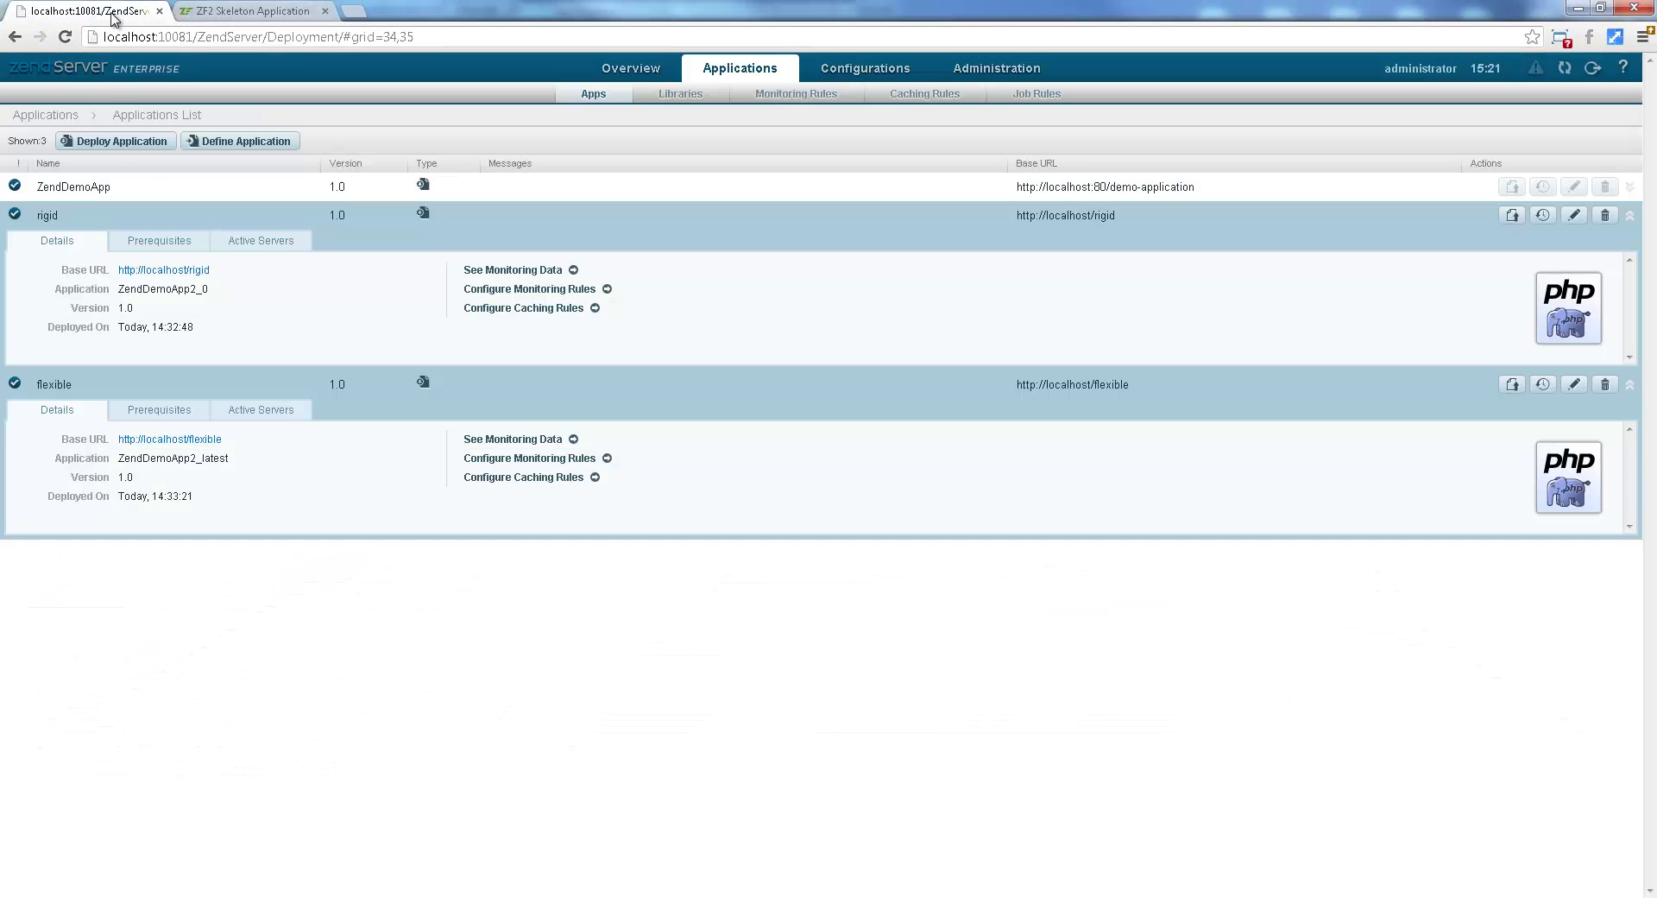
click(183, 441)
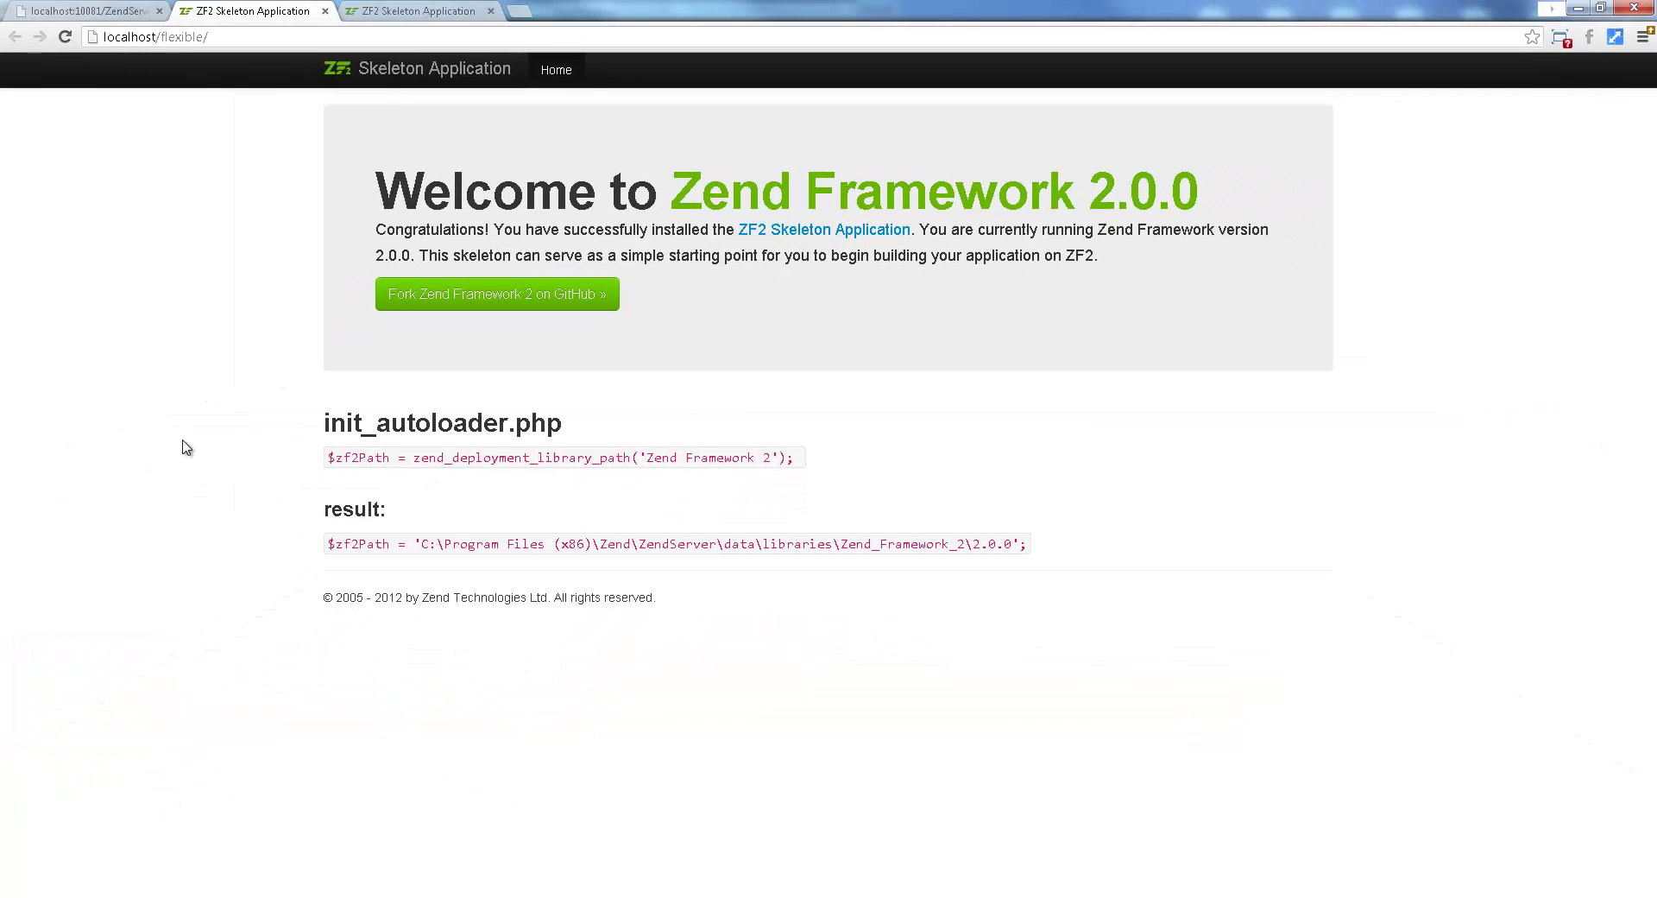
click(114, 12)
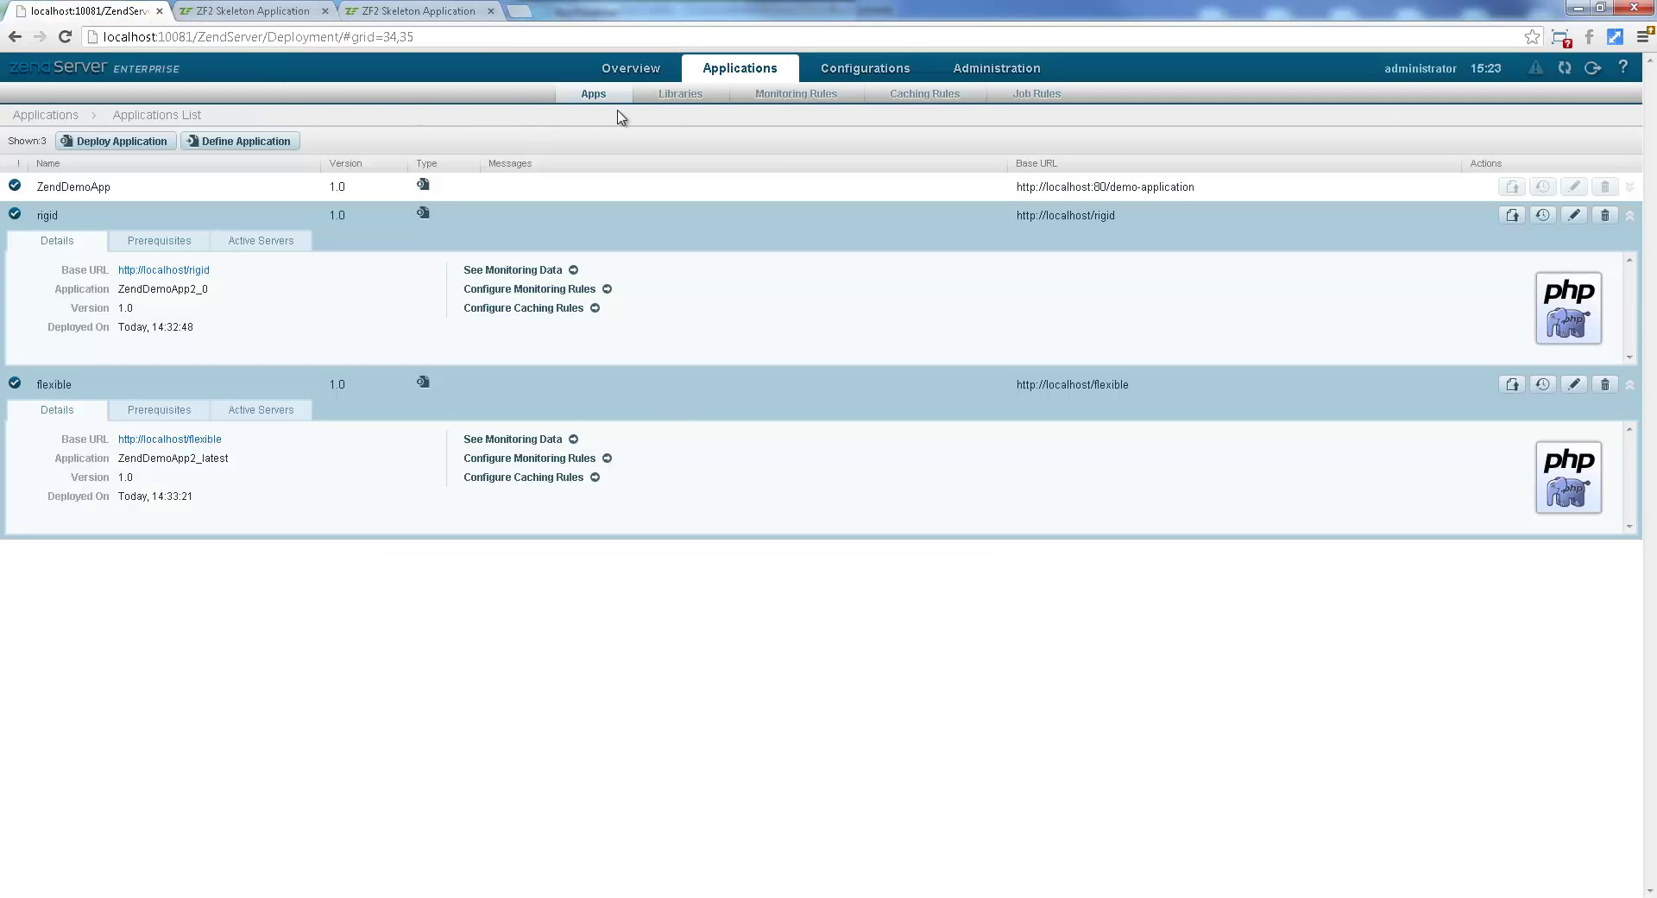
Check the Zend Framework 2 library for updates and dismiss the library update notification.
click(688, 94)
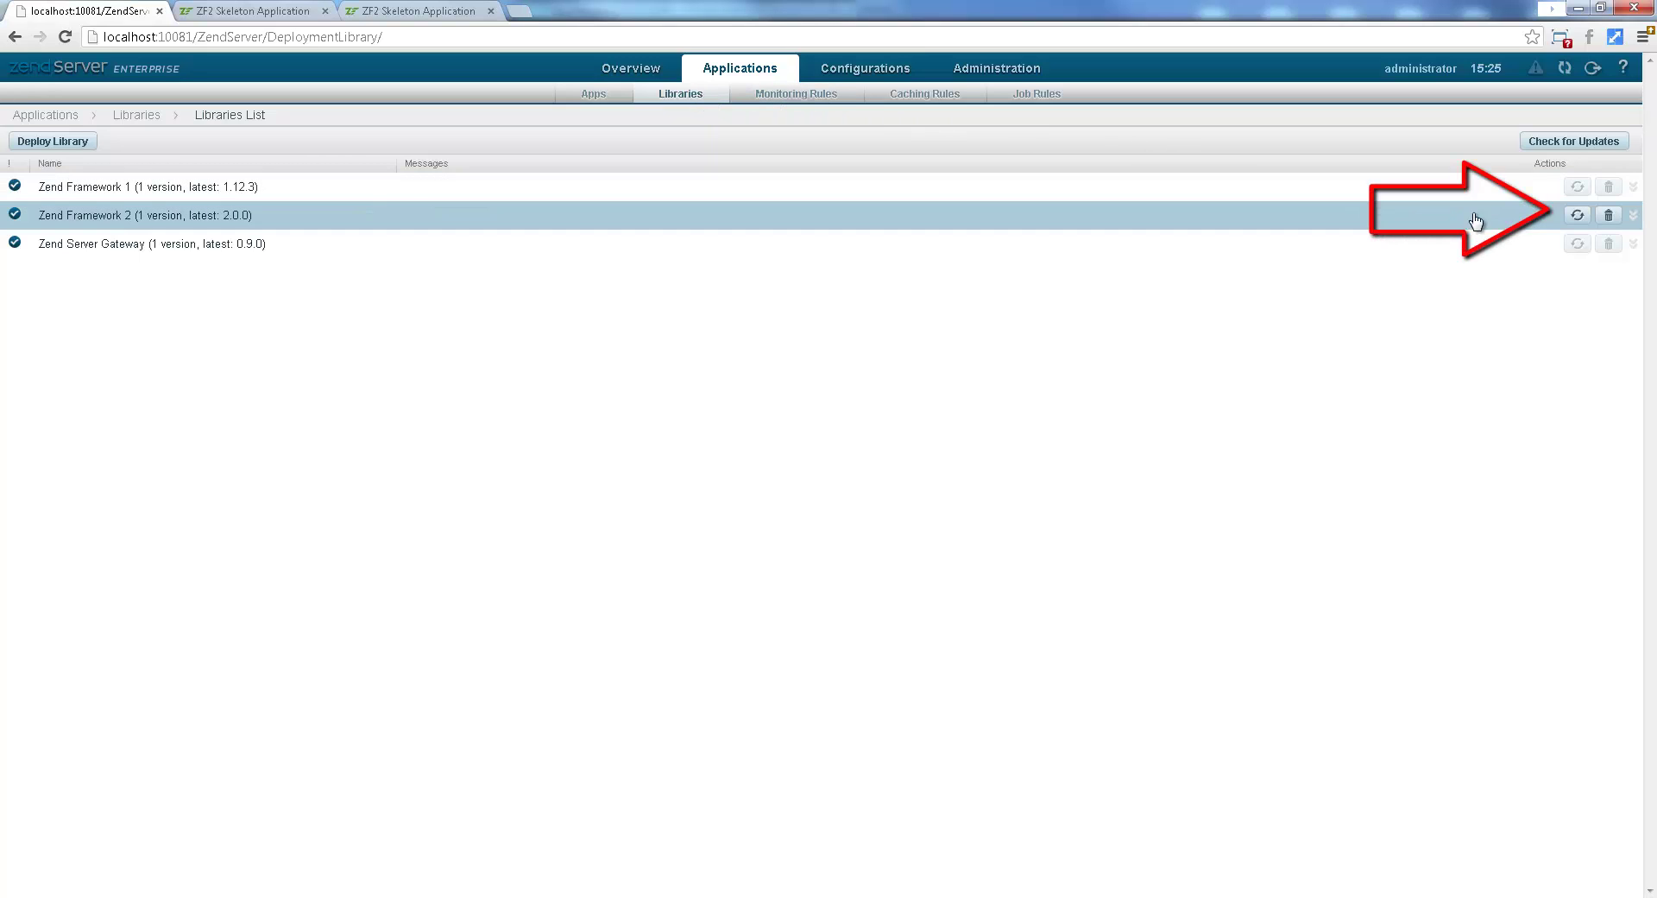
click(1577, 218)
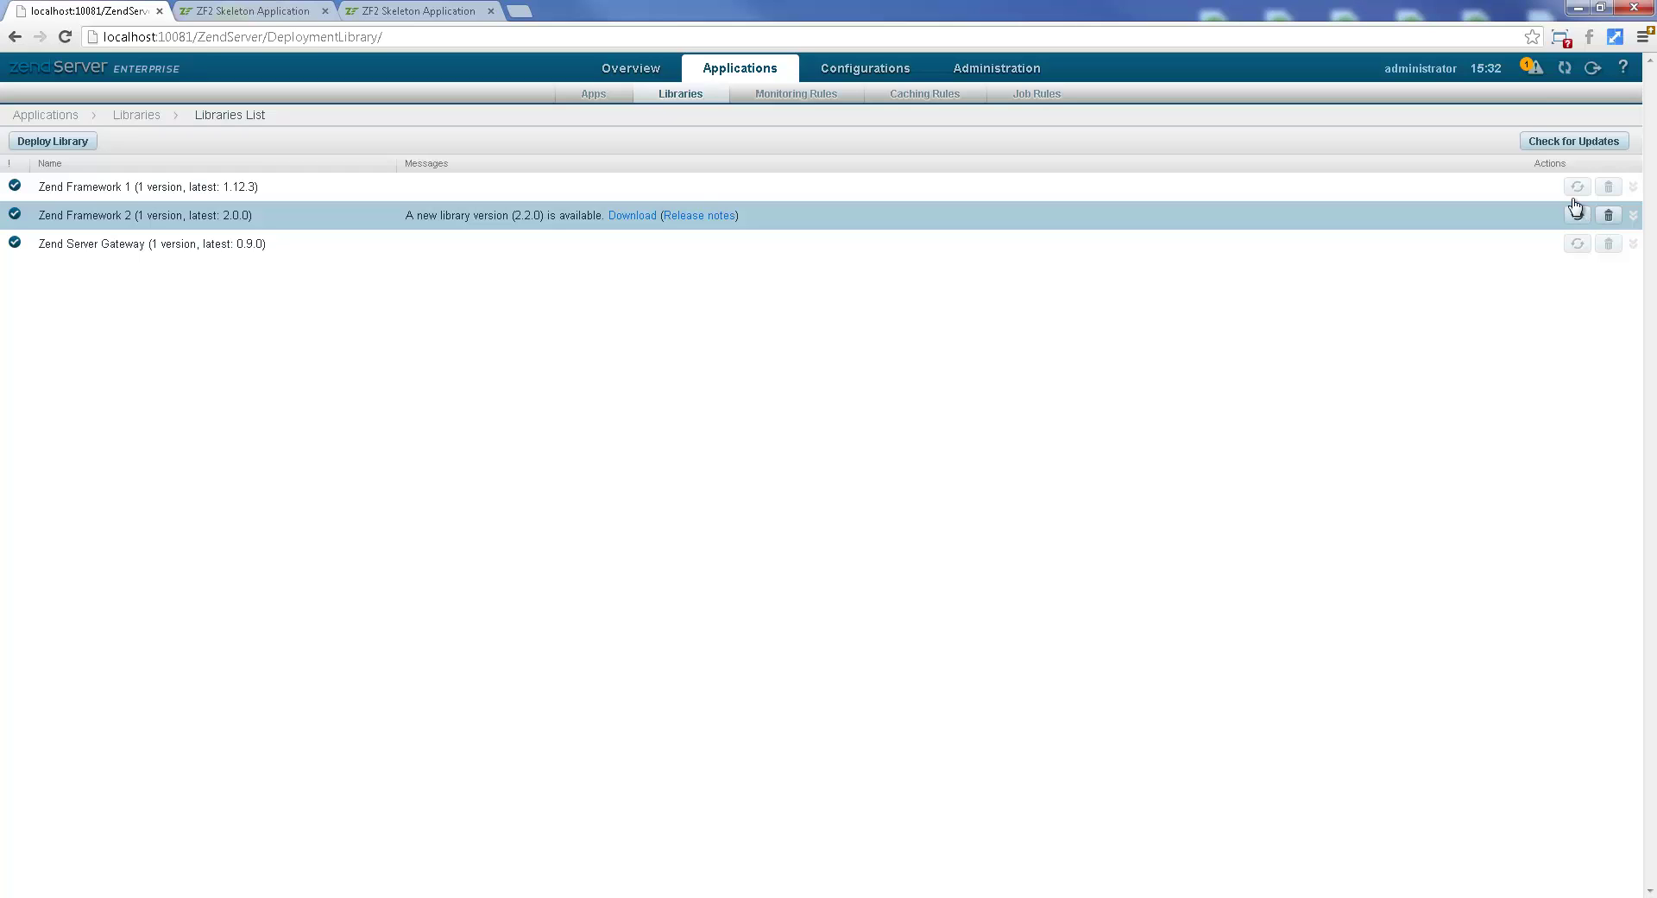
click(1538, 74)
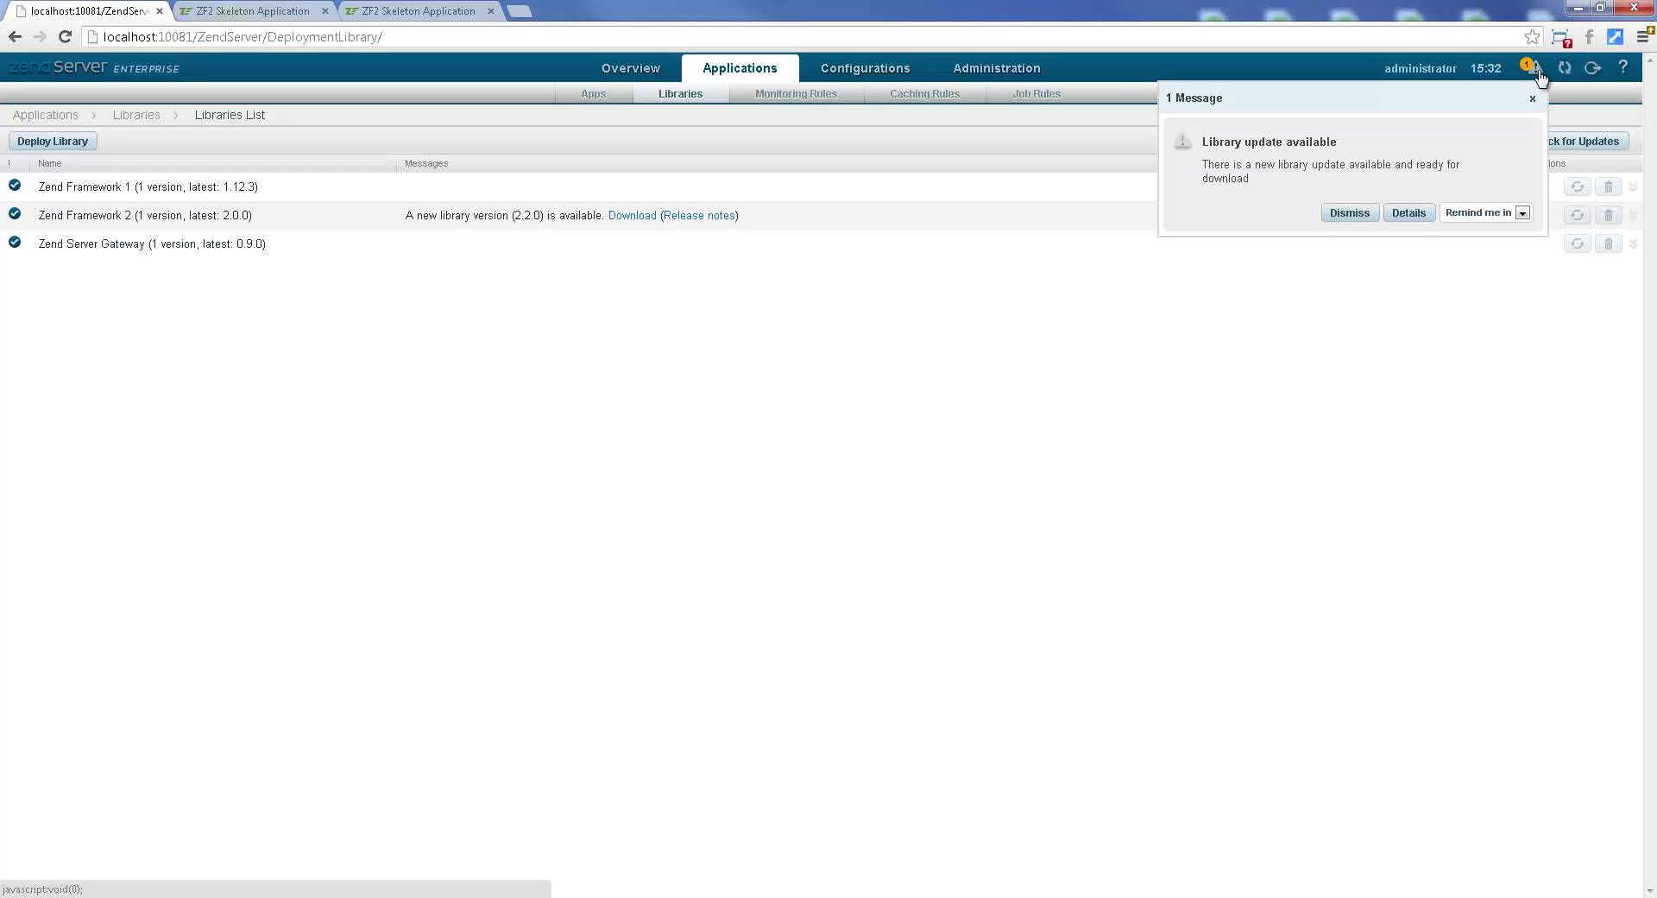
click(1350, 213)
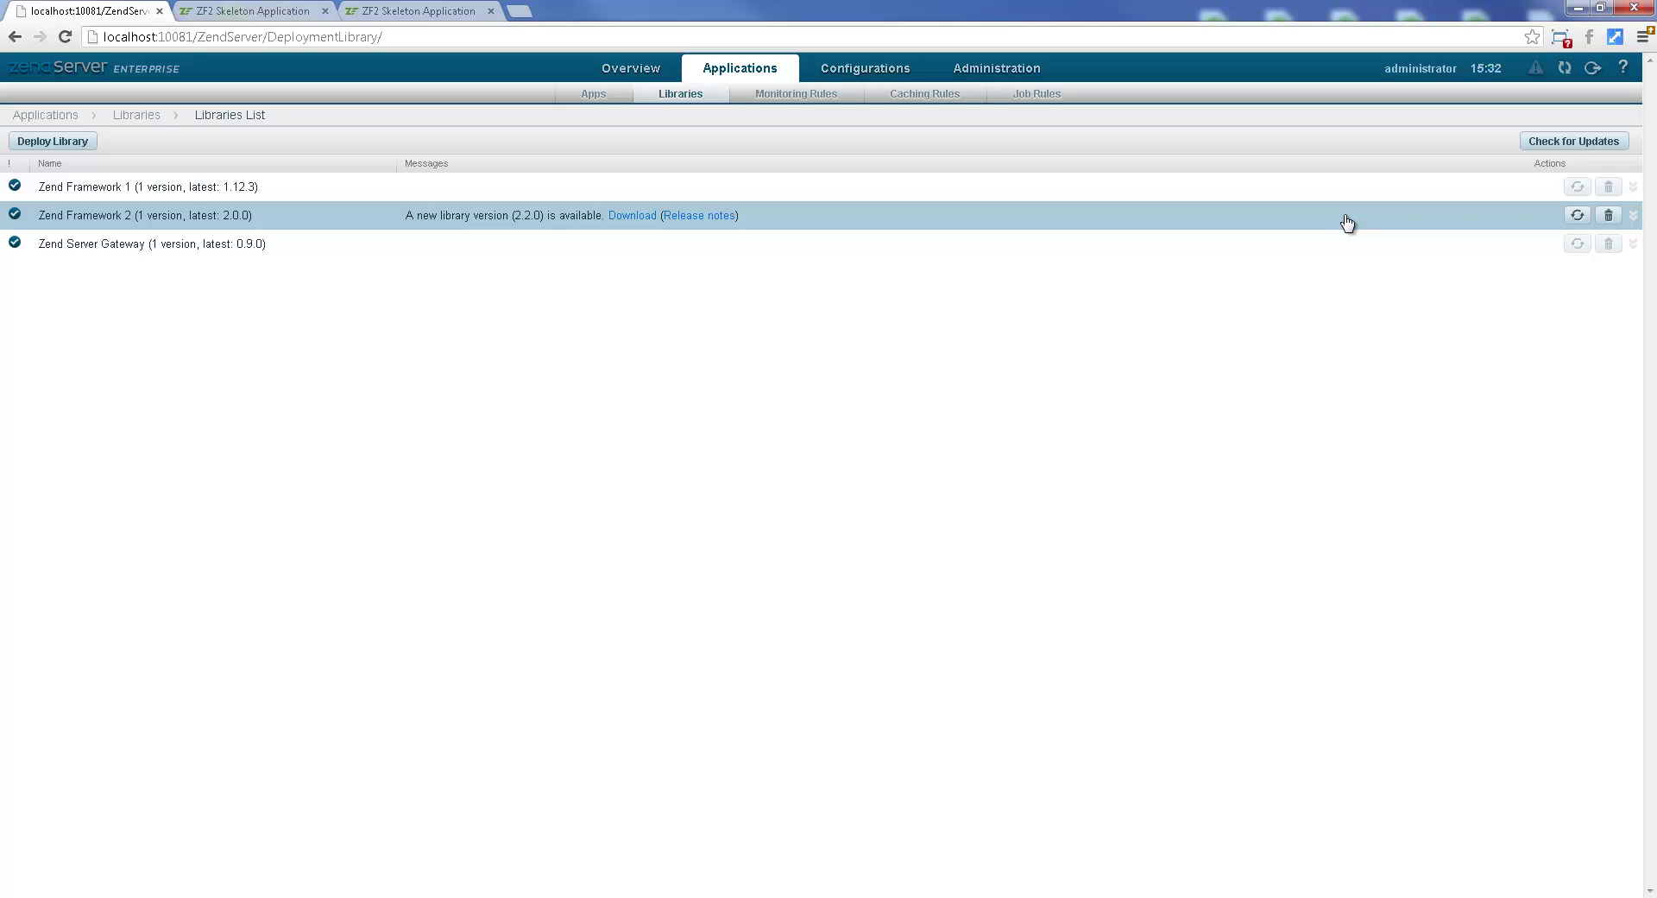
Download the new Zend Framework 2 library package to the Desktop as ZendFramework-2.2.0.zpk.
click(637, 219)
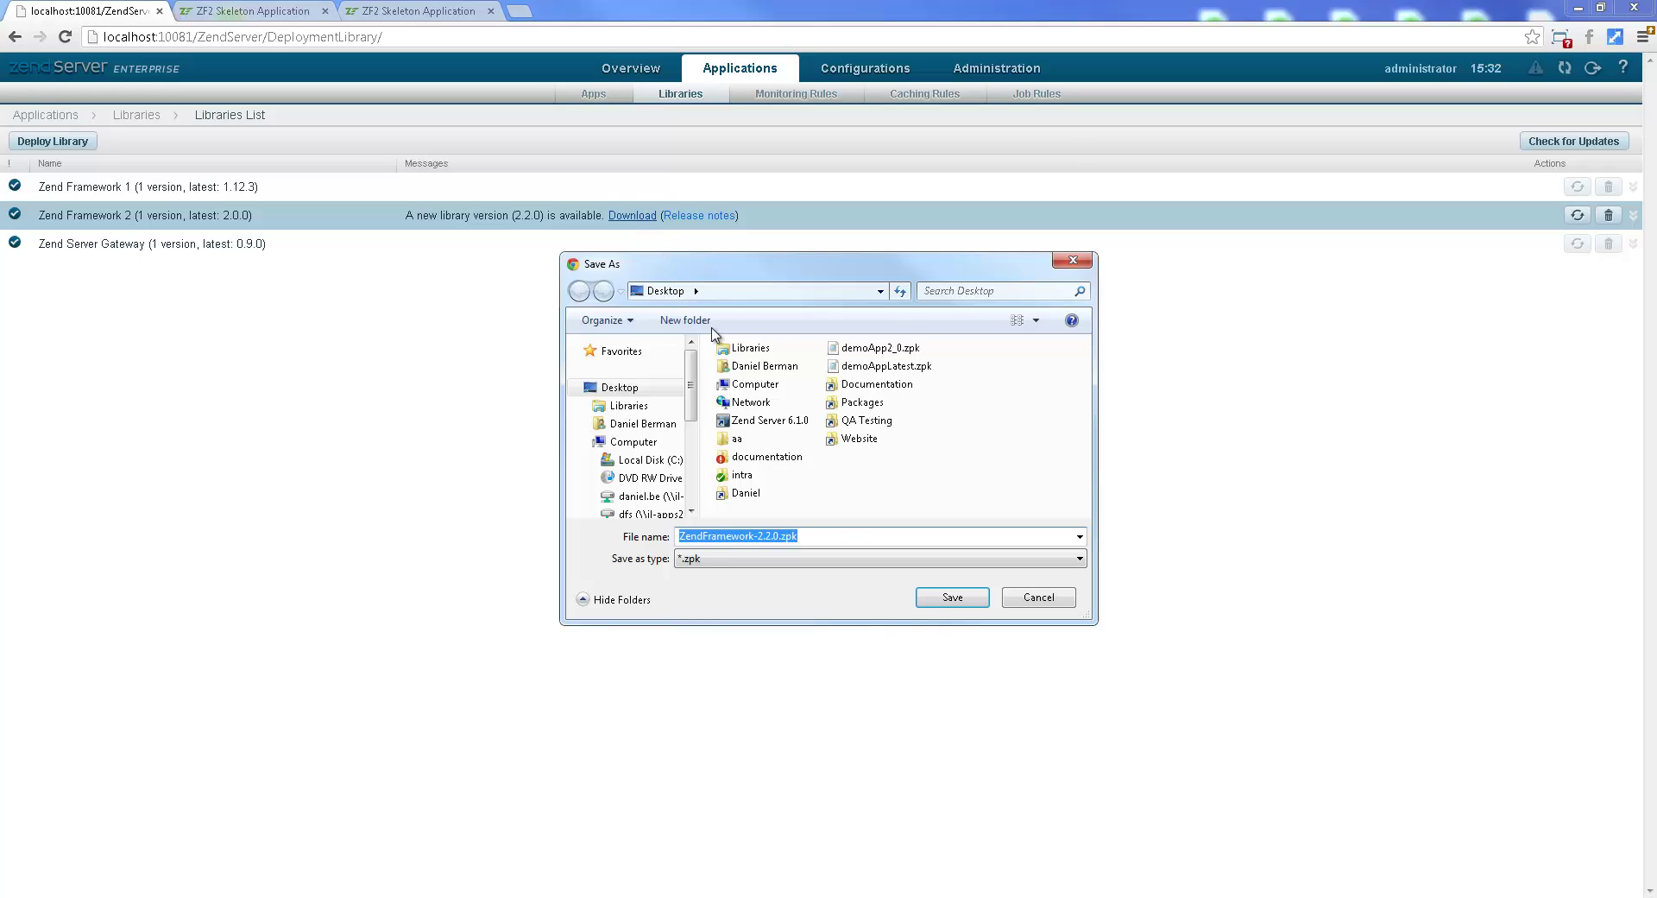
click(953, 598)
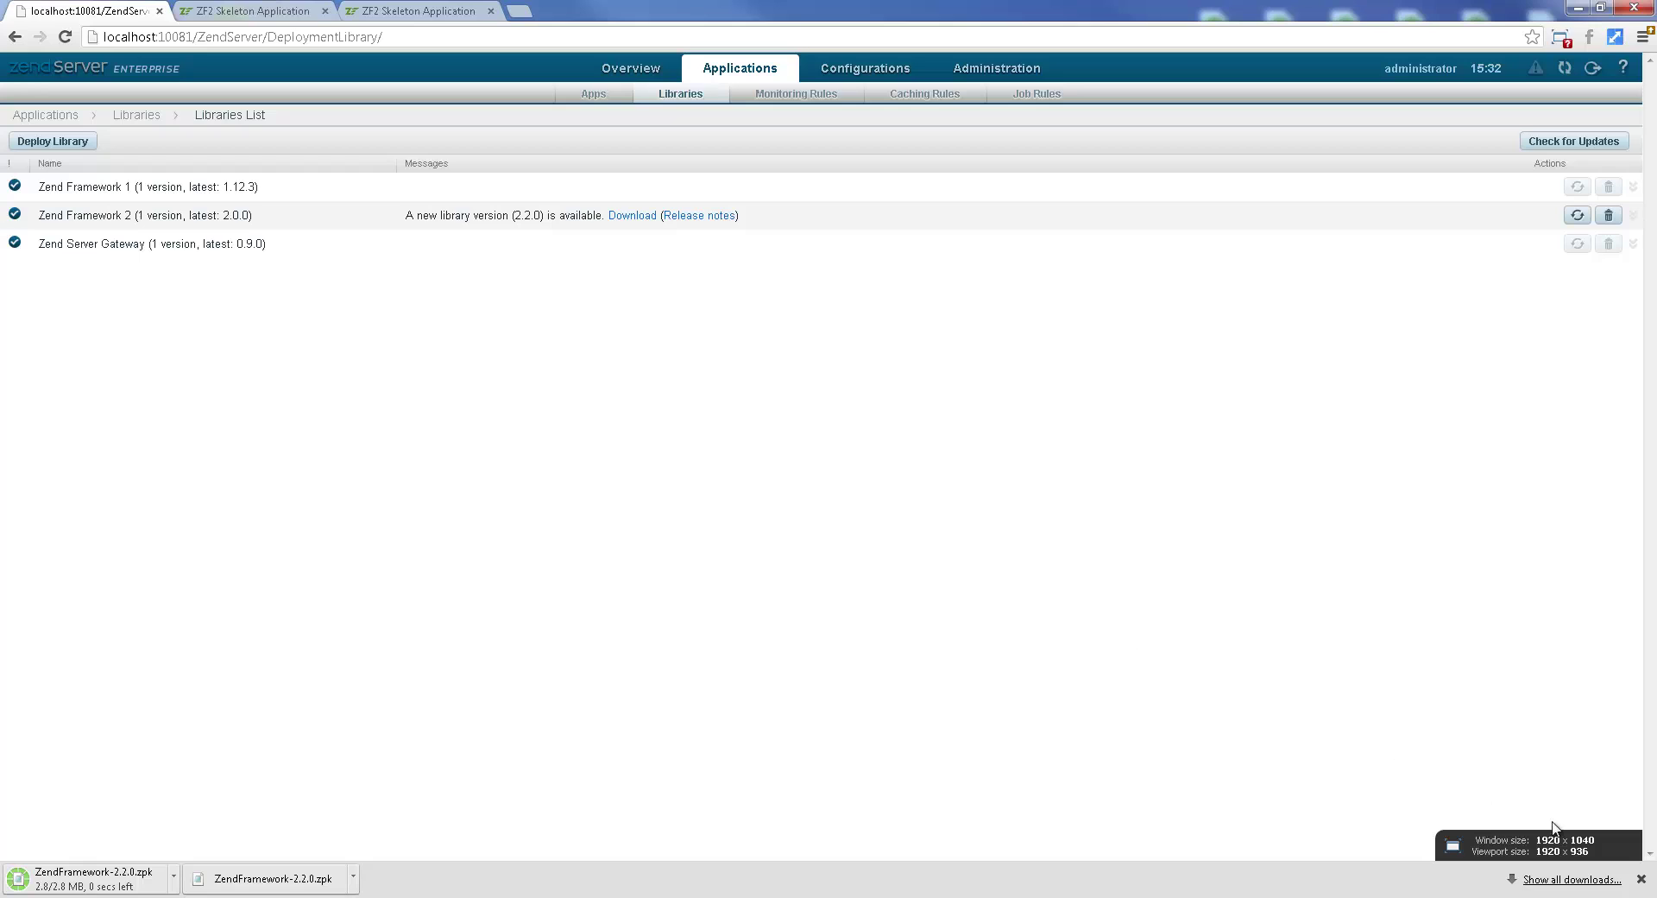
click(1642, 878)
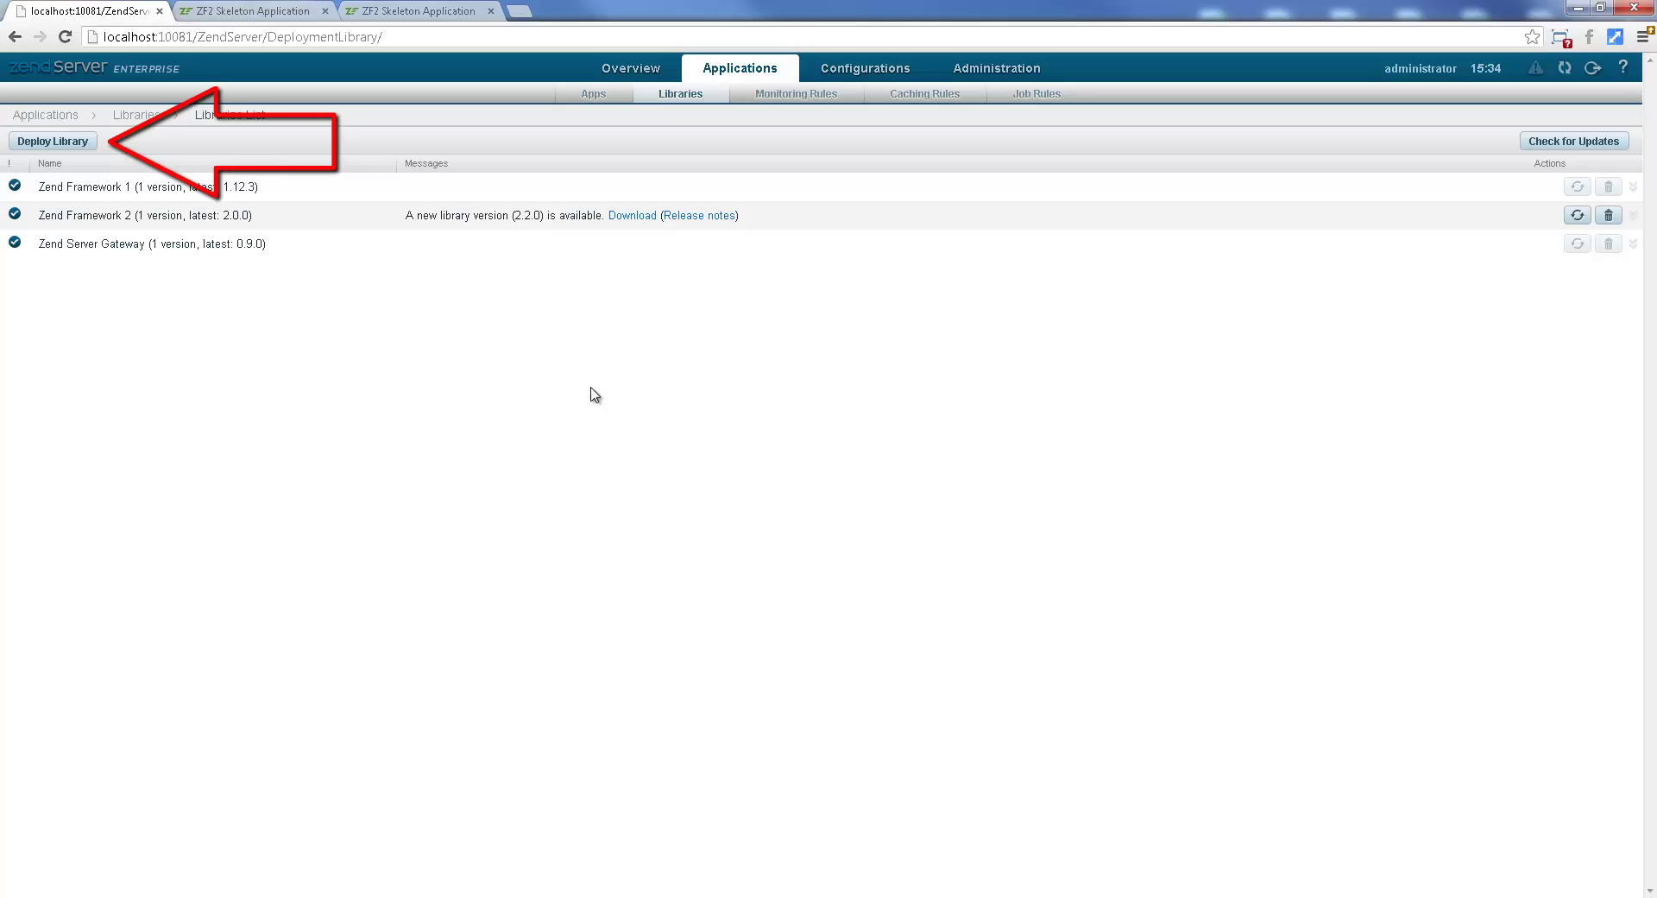
Deploy the library package ZendFramework-2.2.0.zpk from the Desktop, accepting its license agreement.
click(79, 146)
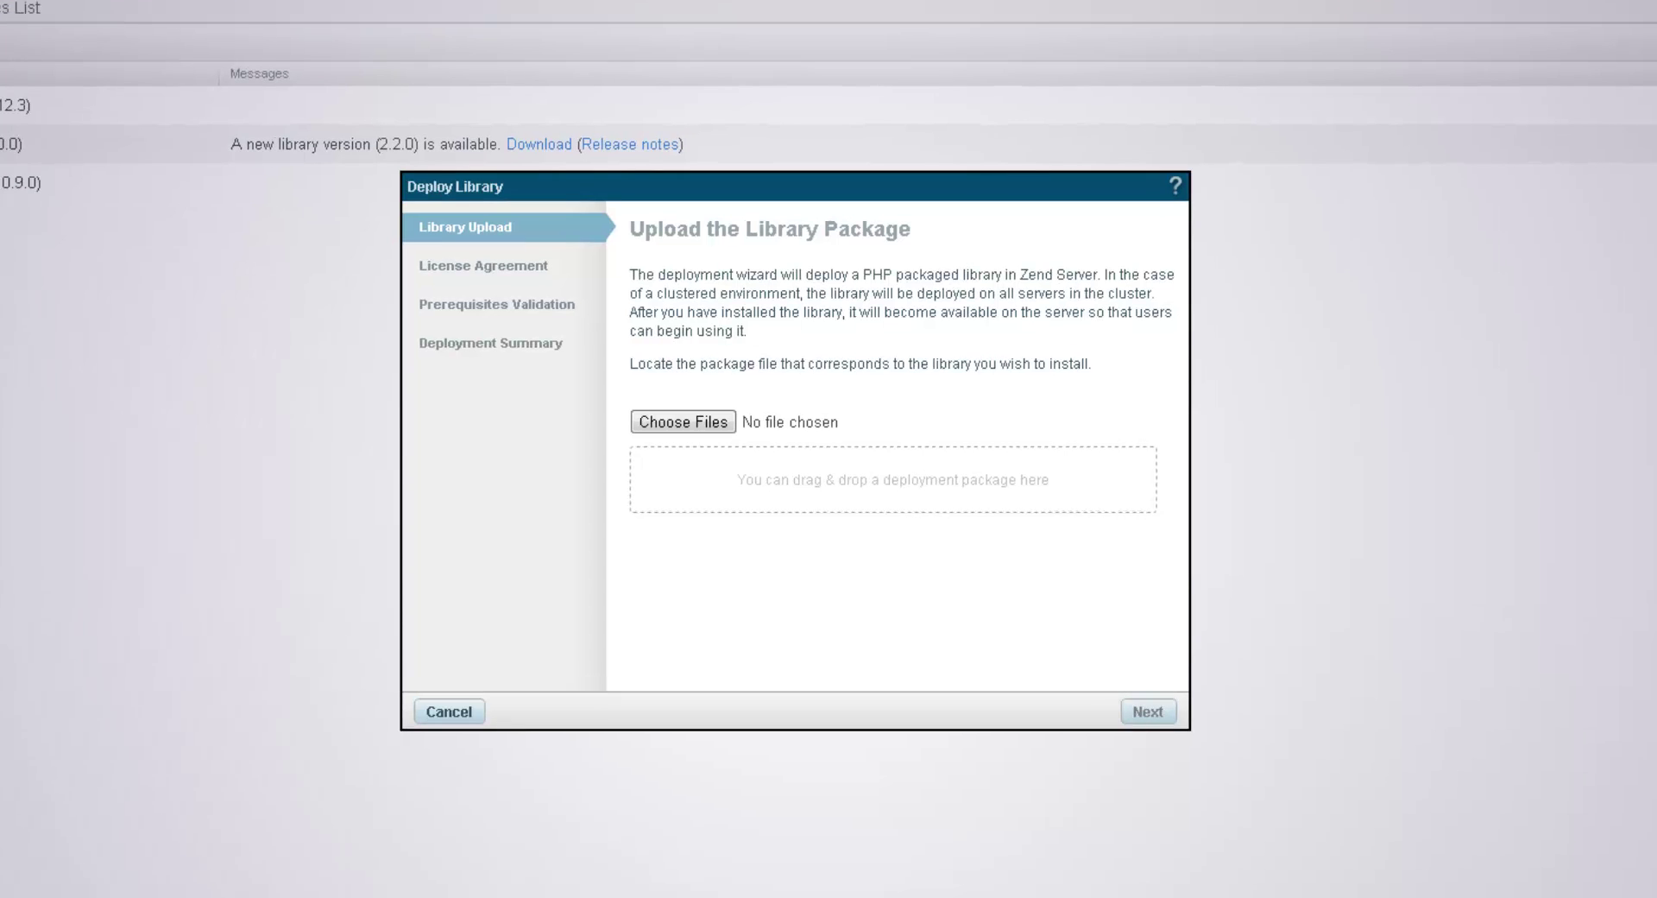
click(680, 421)
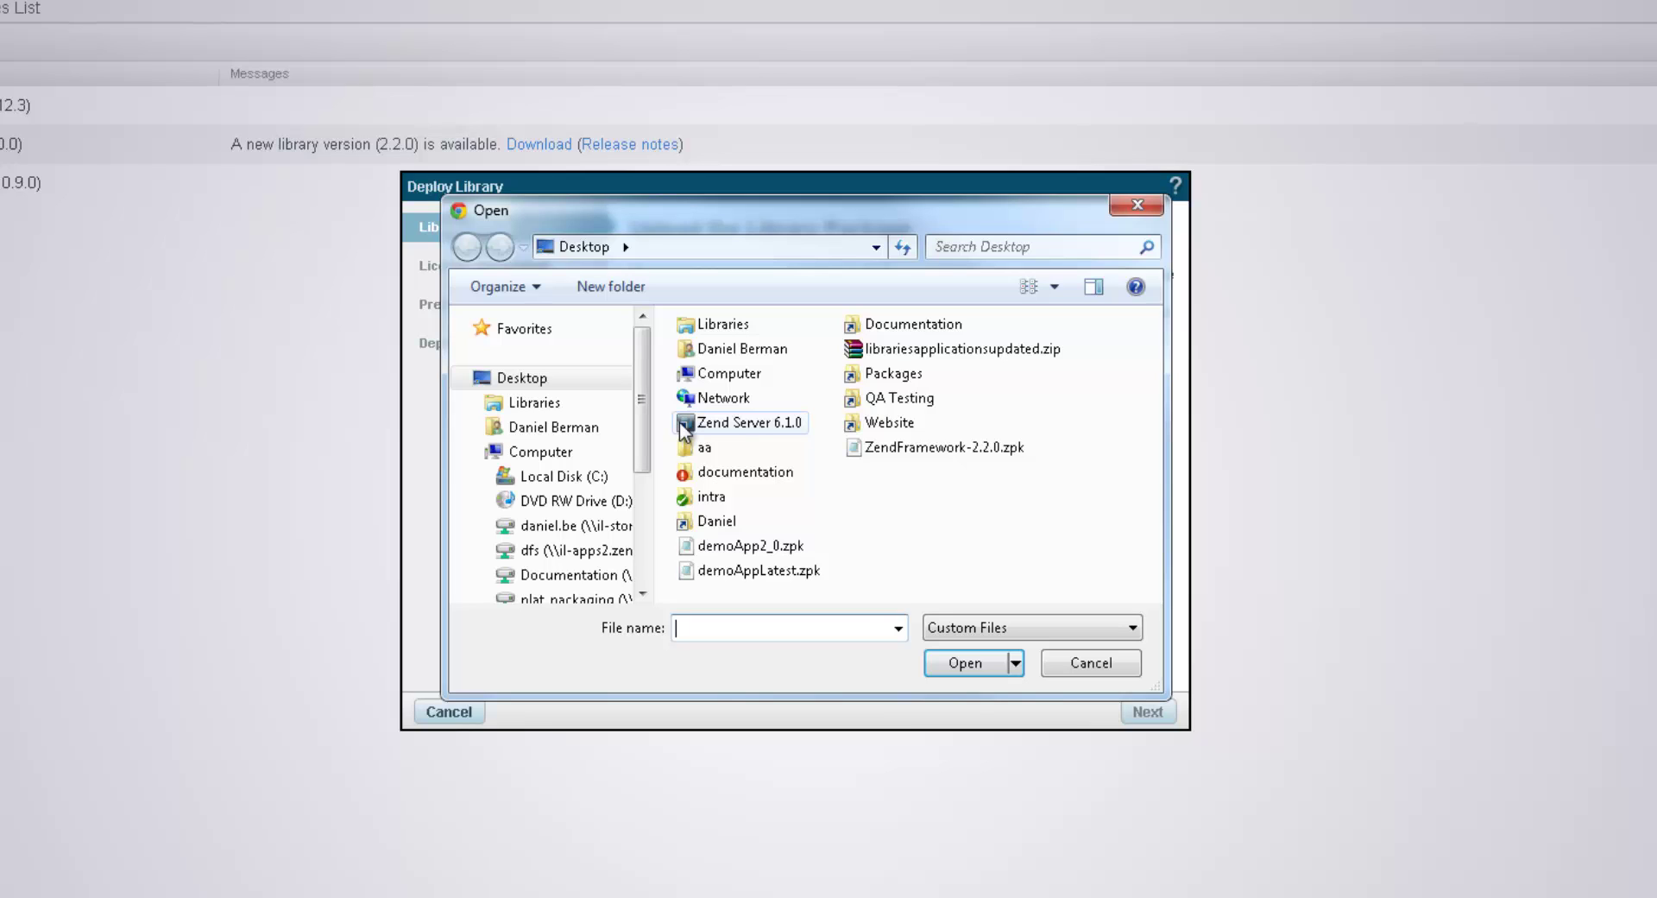
double_click(932, 448)
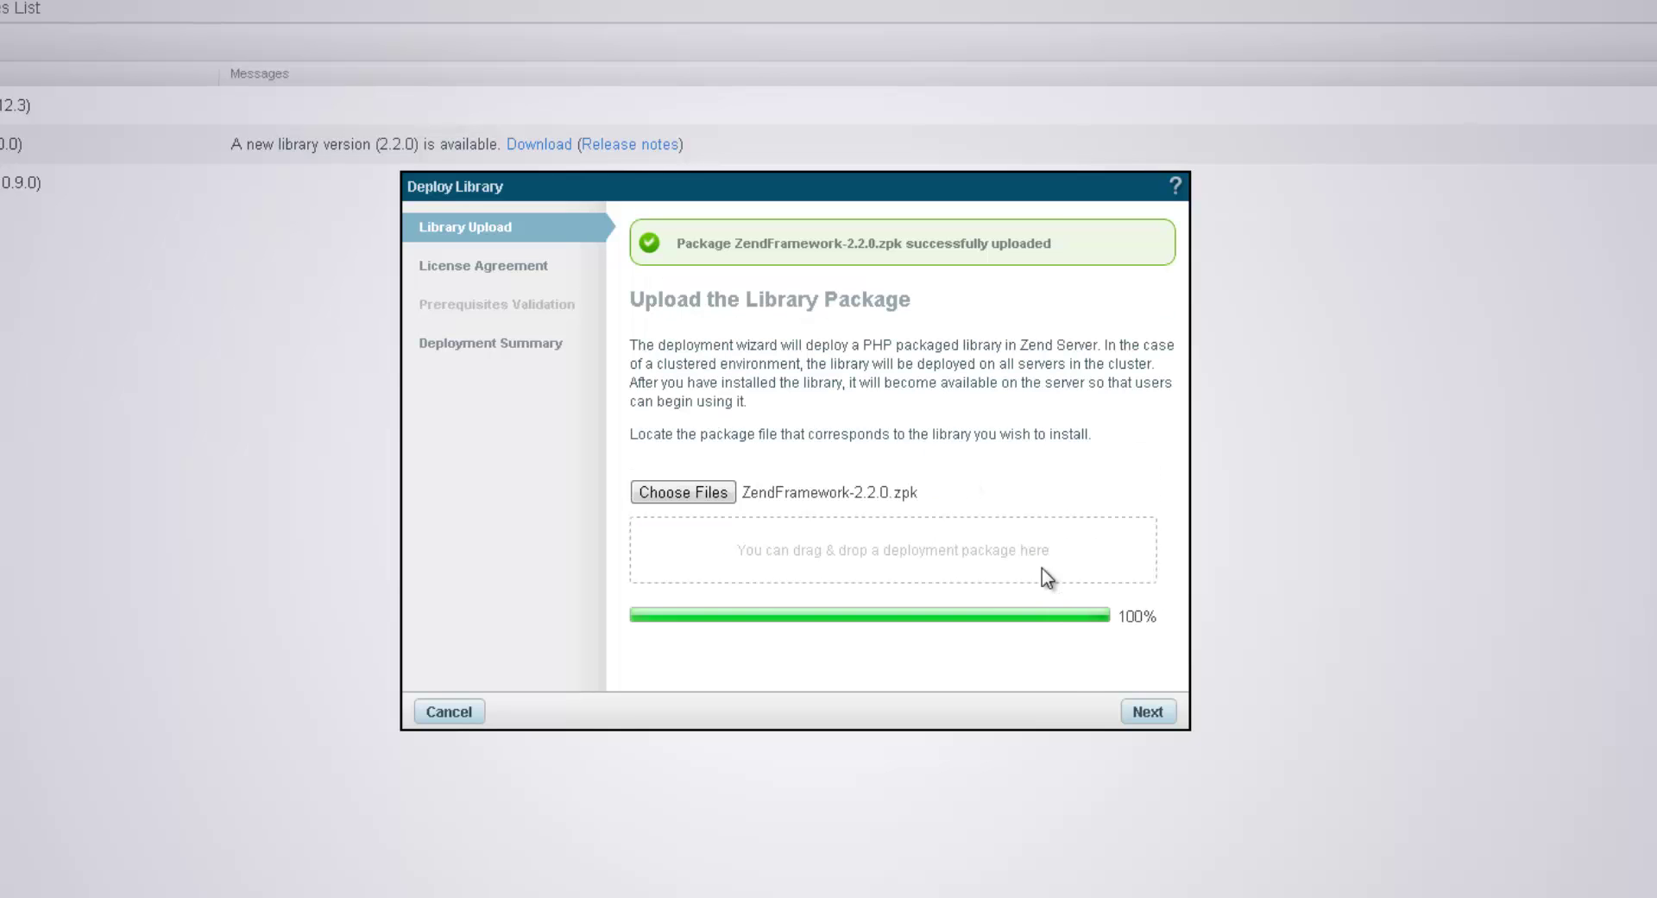
click(1150, 713)
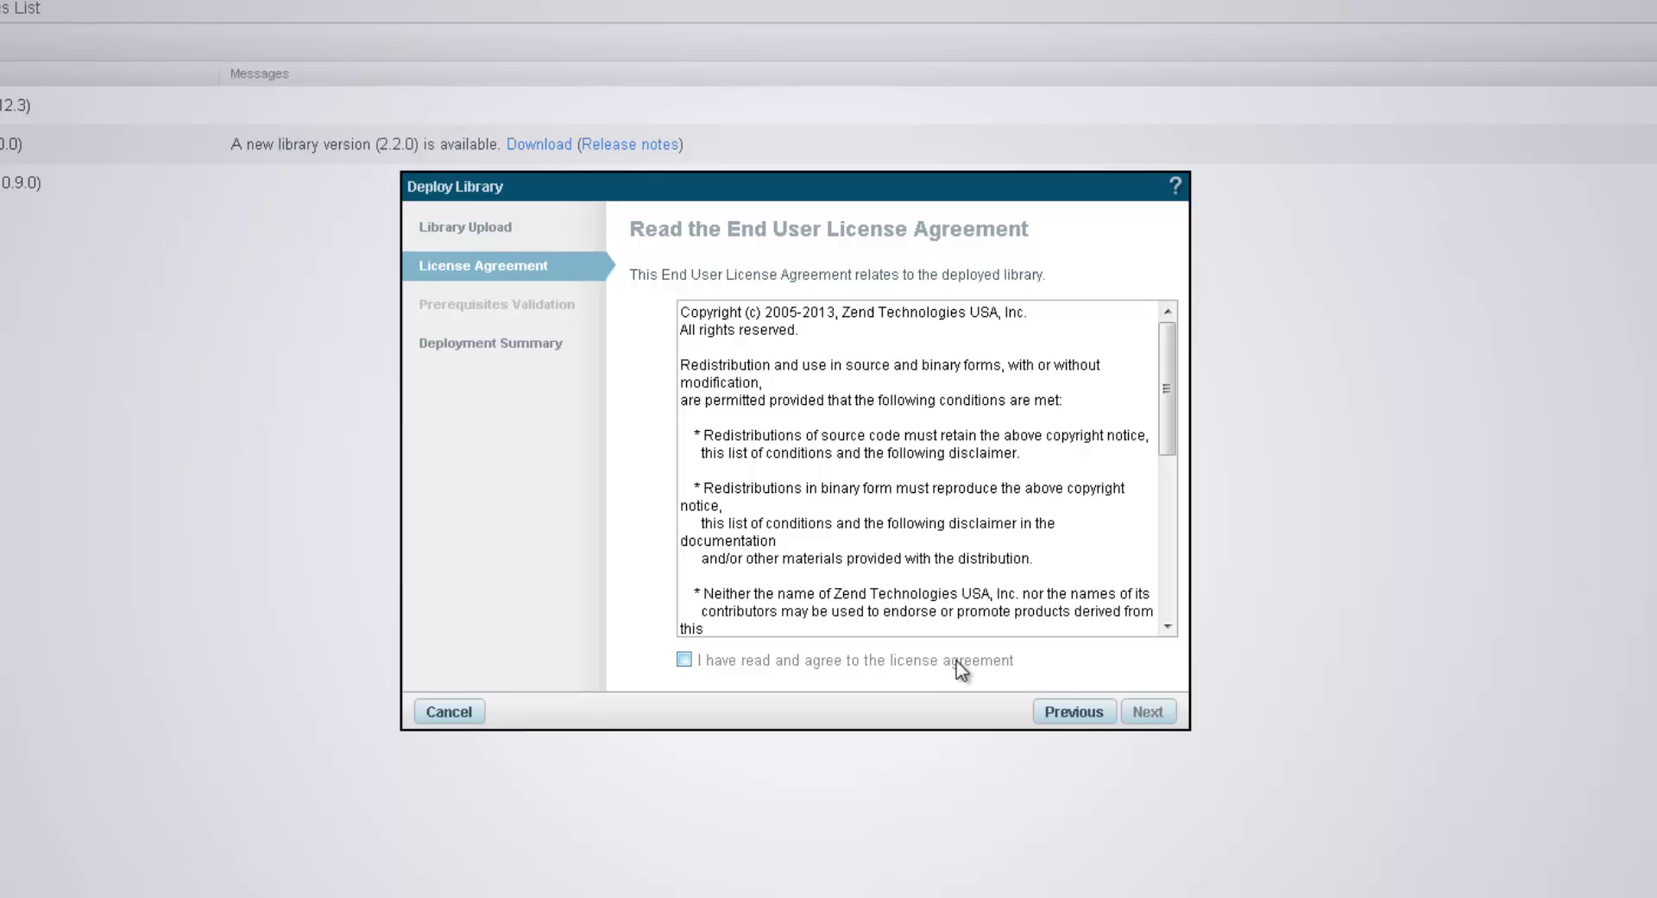
click(686, 662)
click(1161, 713)
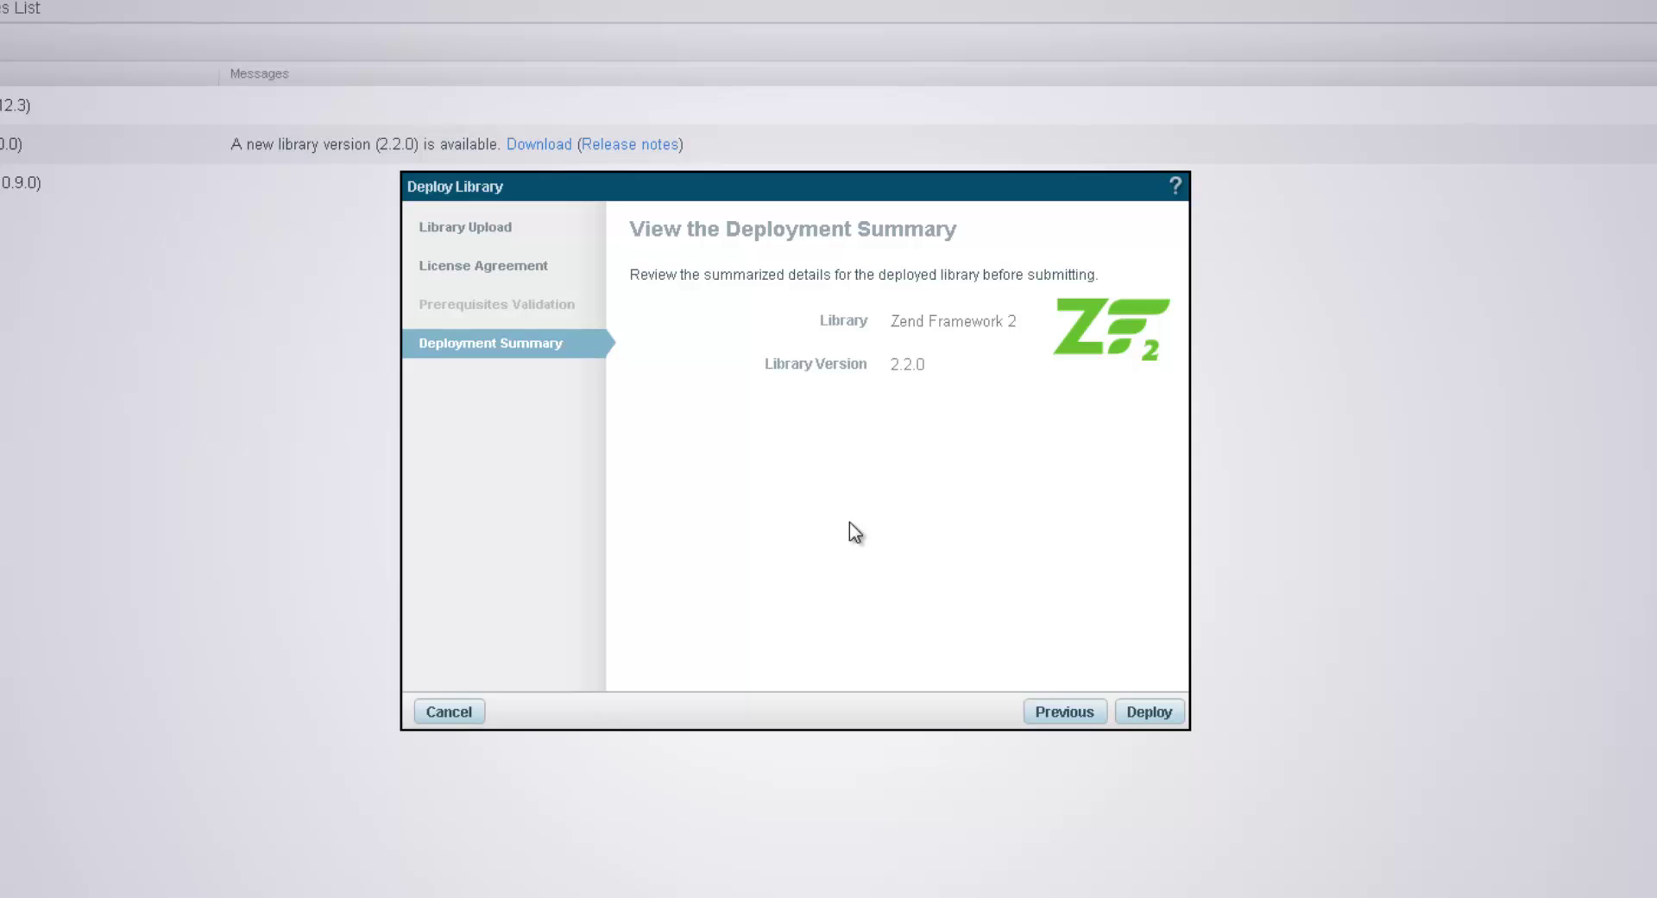
click(1149, 711)
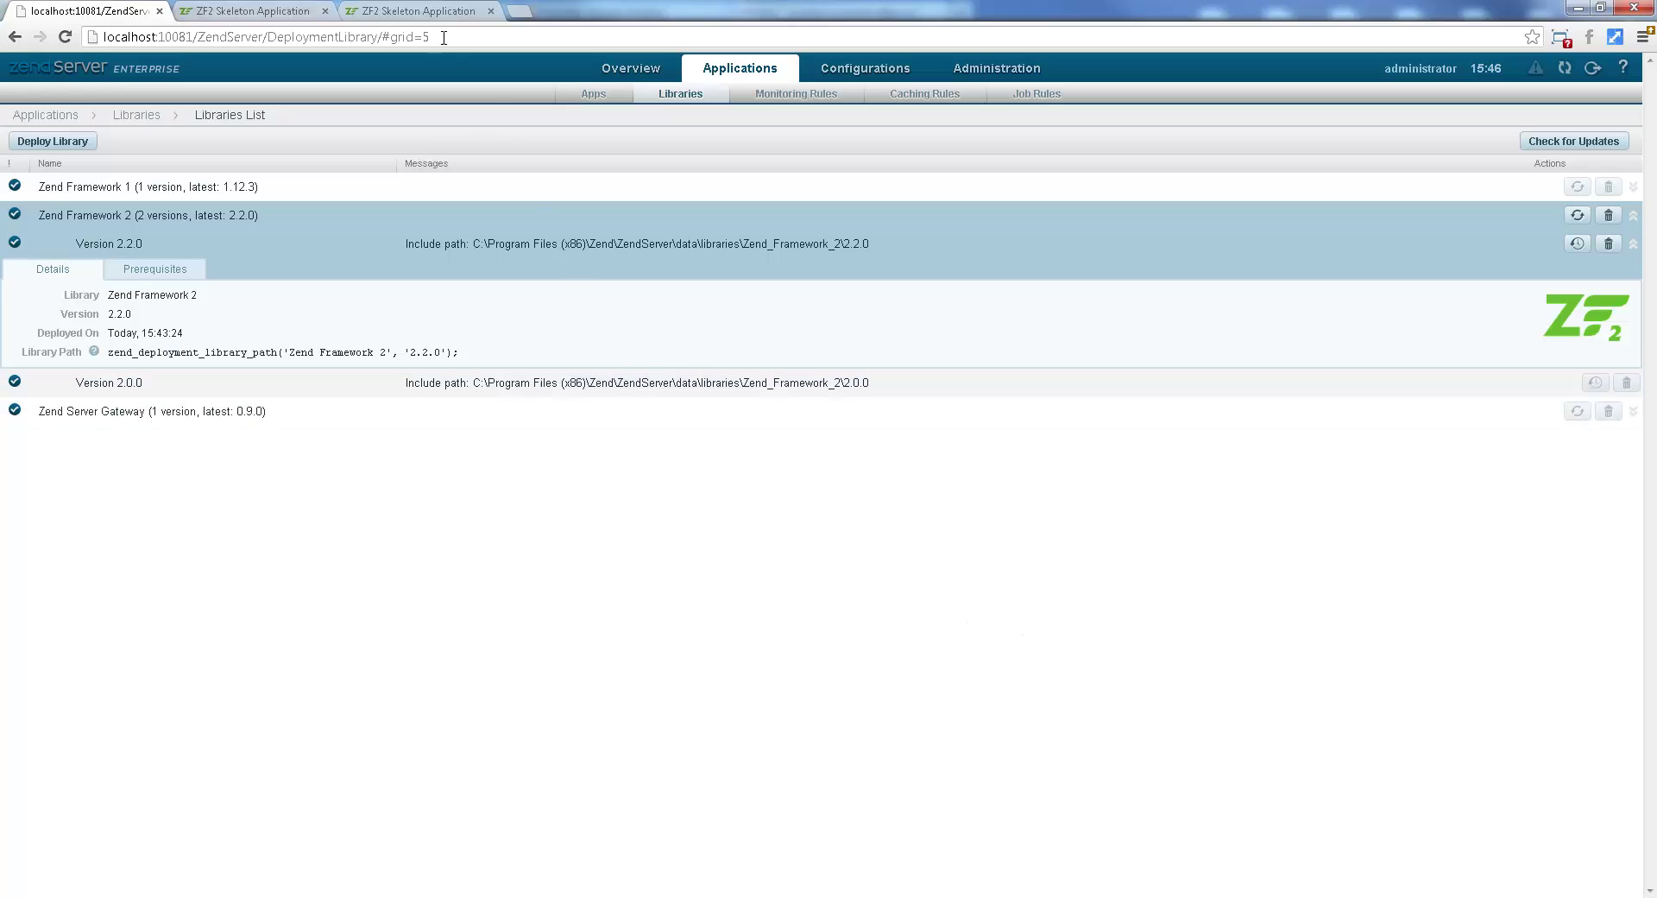
Reload the rigid and flexible application pages to check which Zend Framework version each one loads.
click(628, 13)
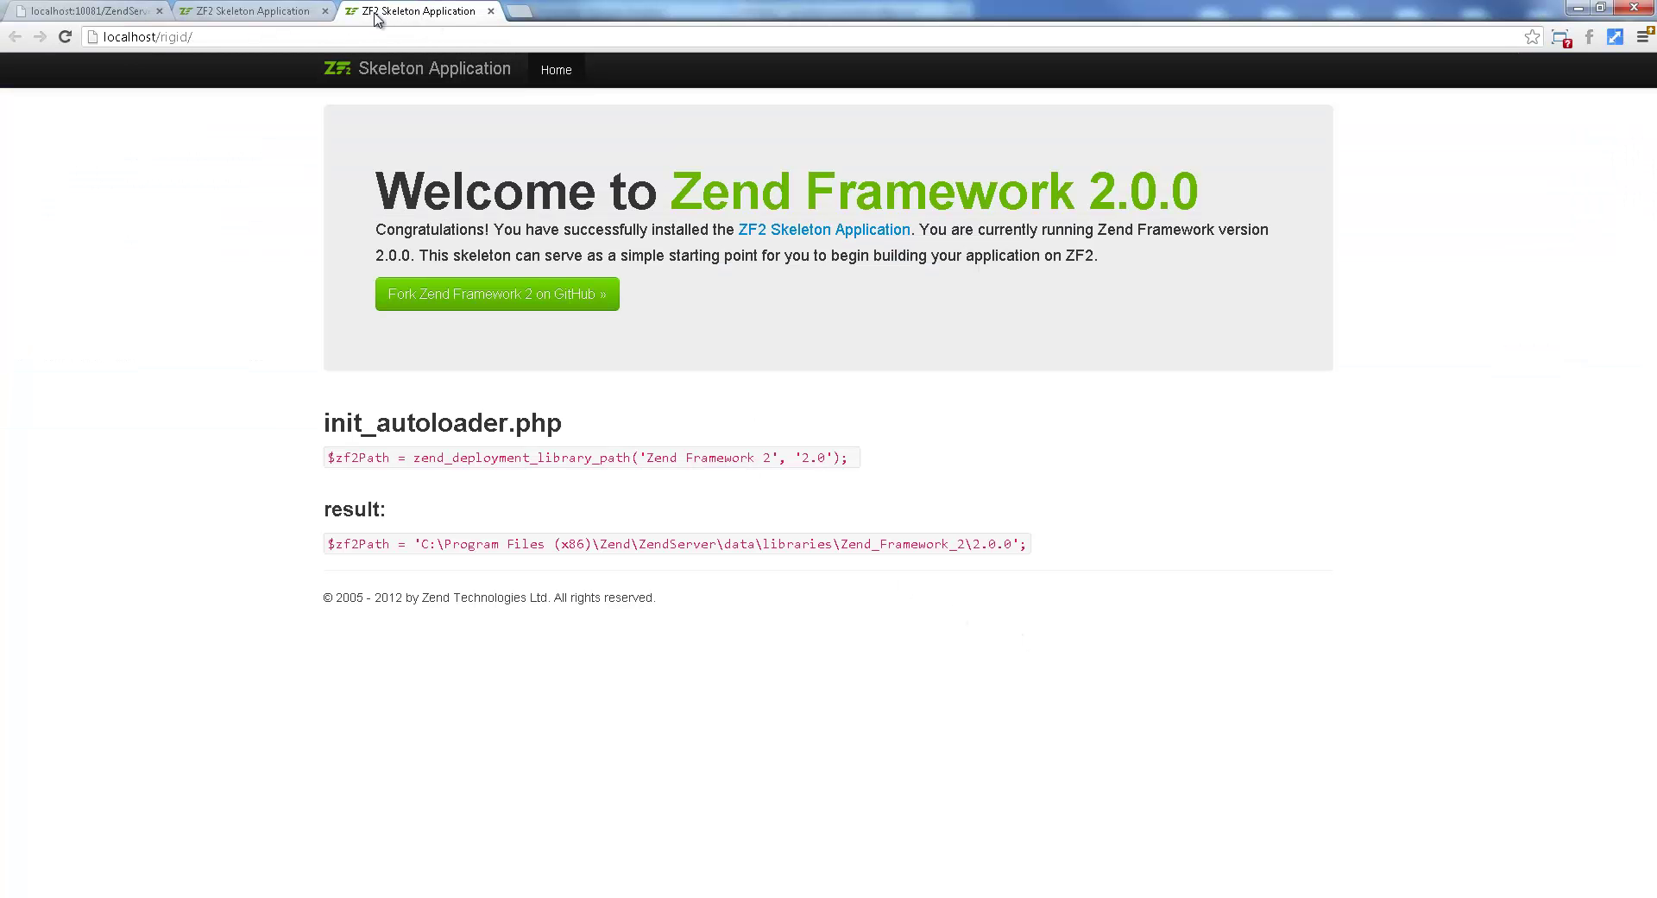
click(65, 40)
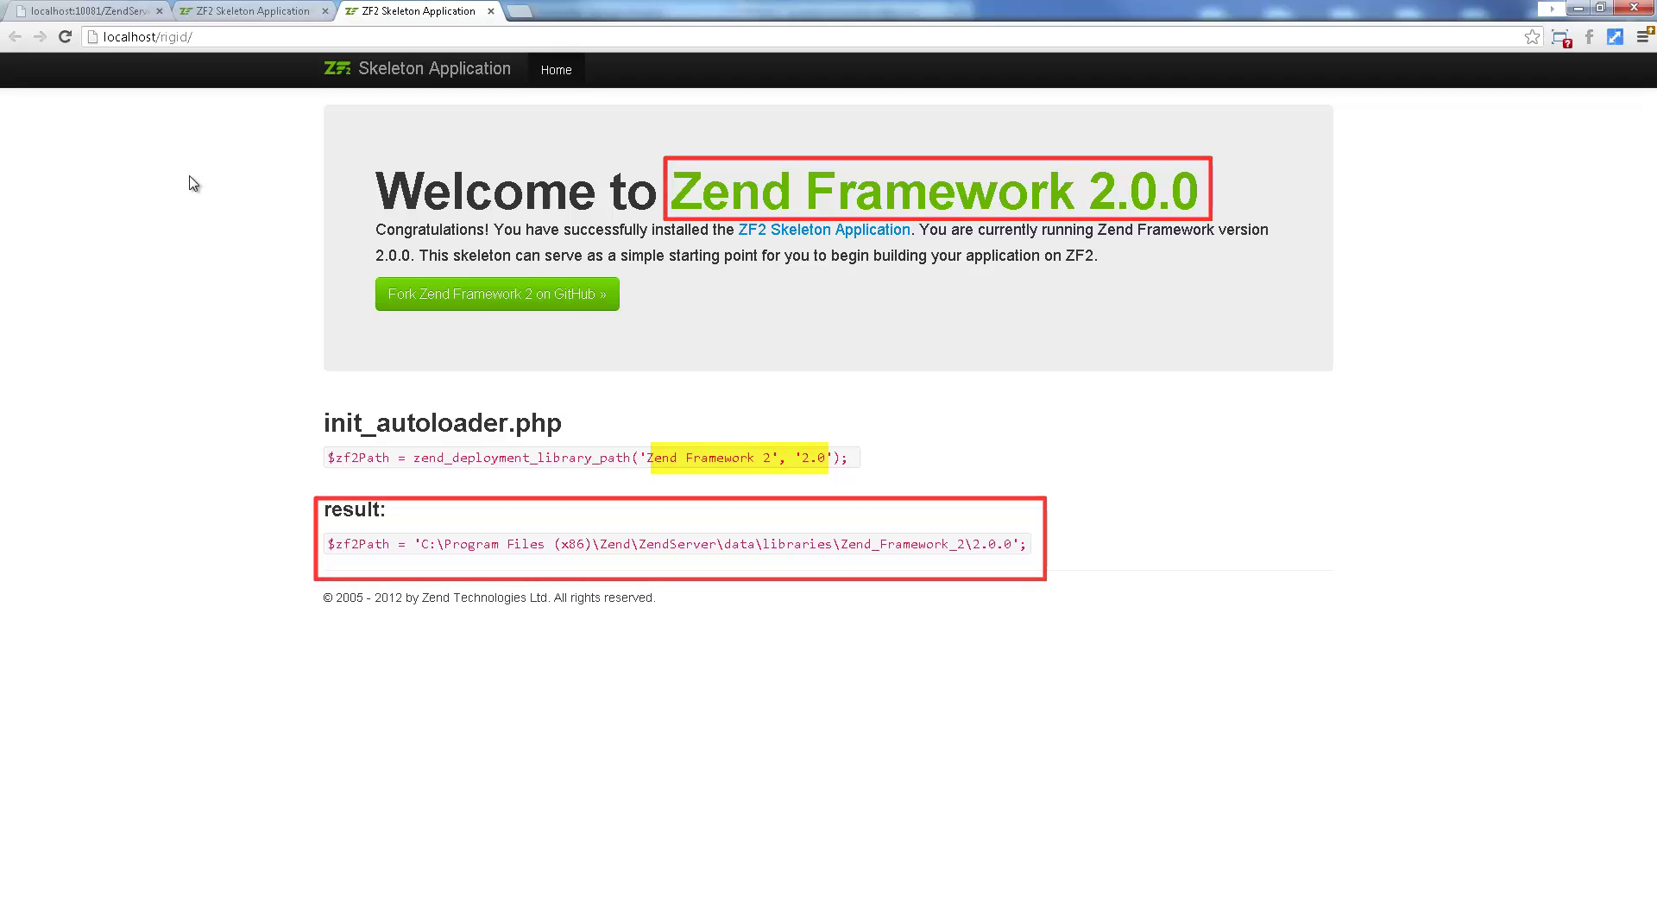
click(259, 11)
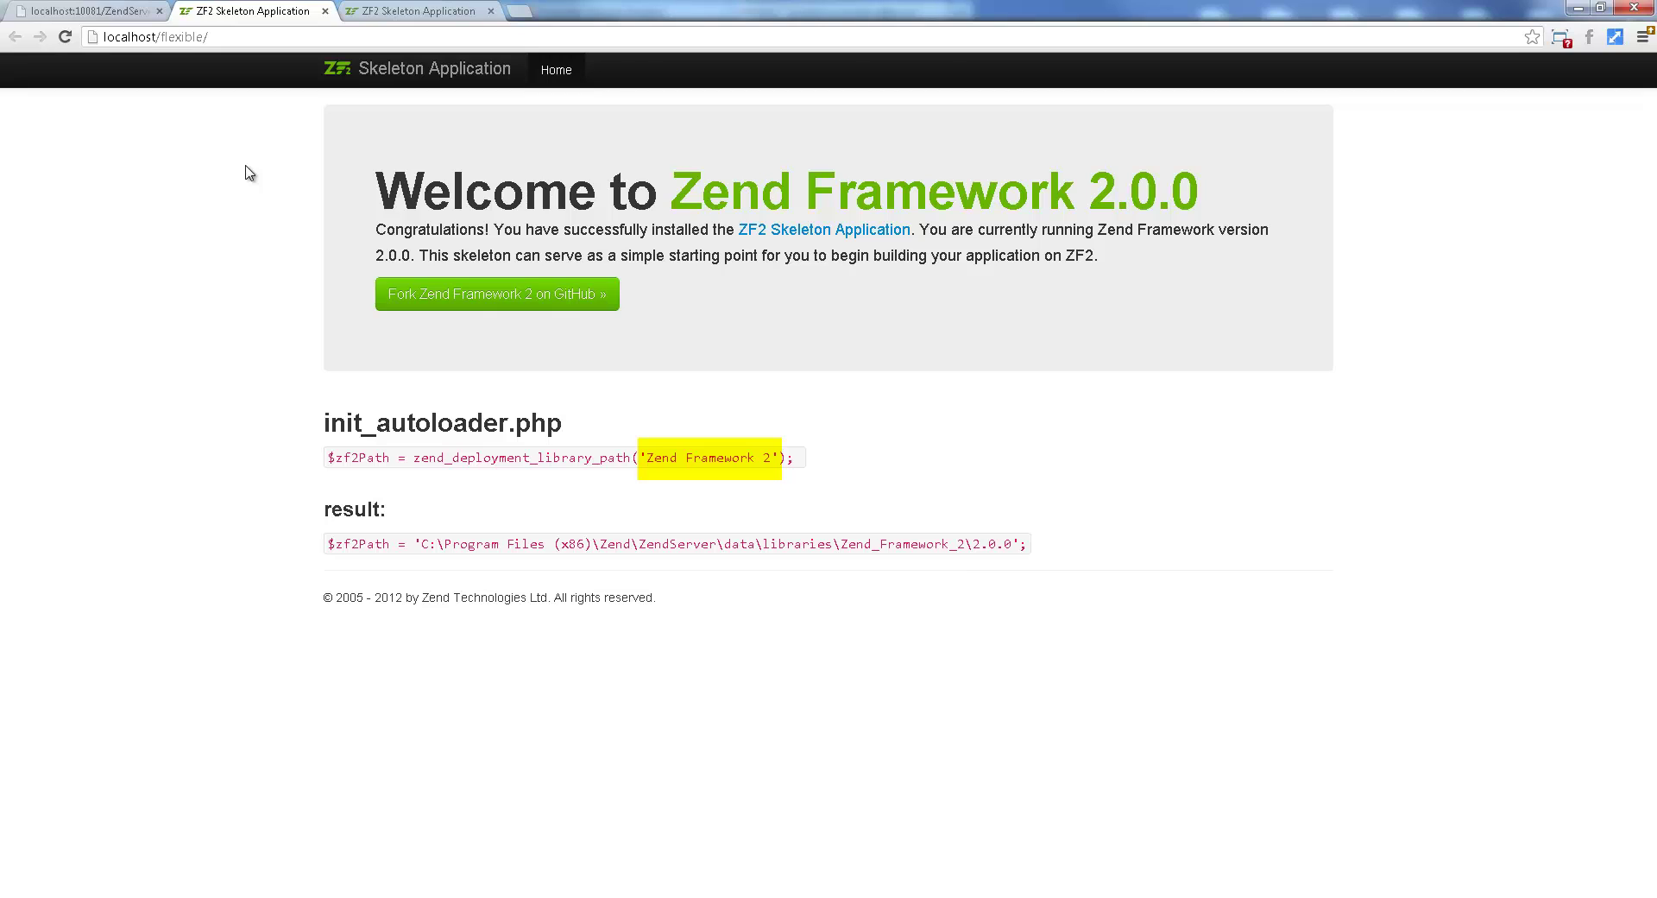
click(65, 37)
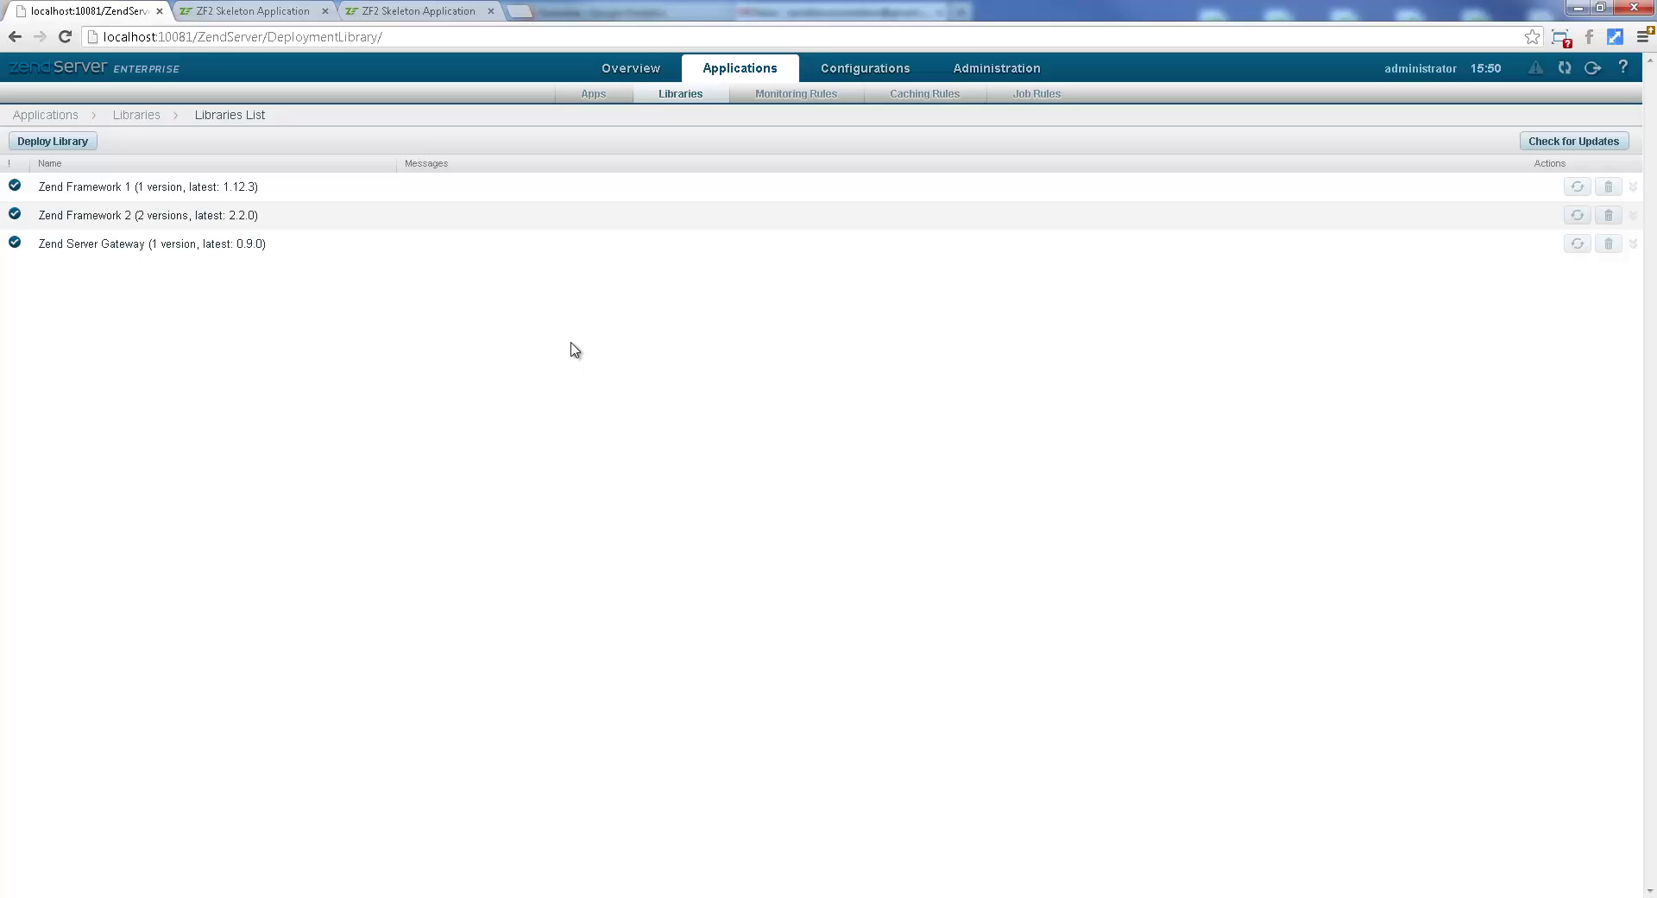
Expand the Zend Framework 2 library's versions and start redeploying version 2.0.0.
click(548, 217)
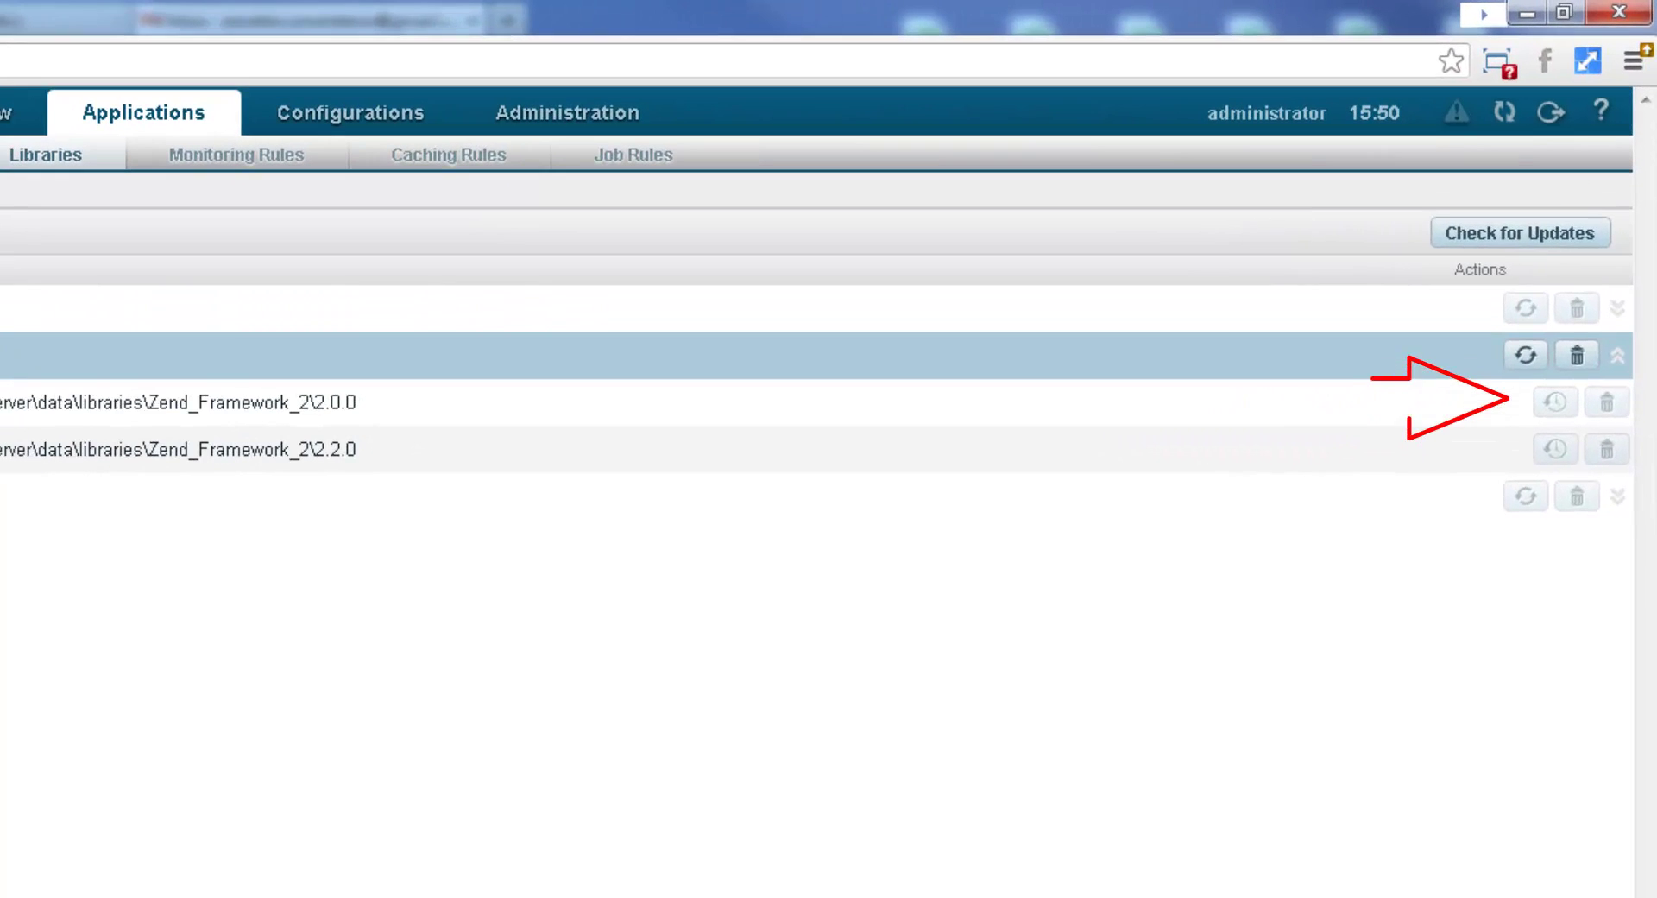
click(828, 397)
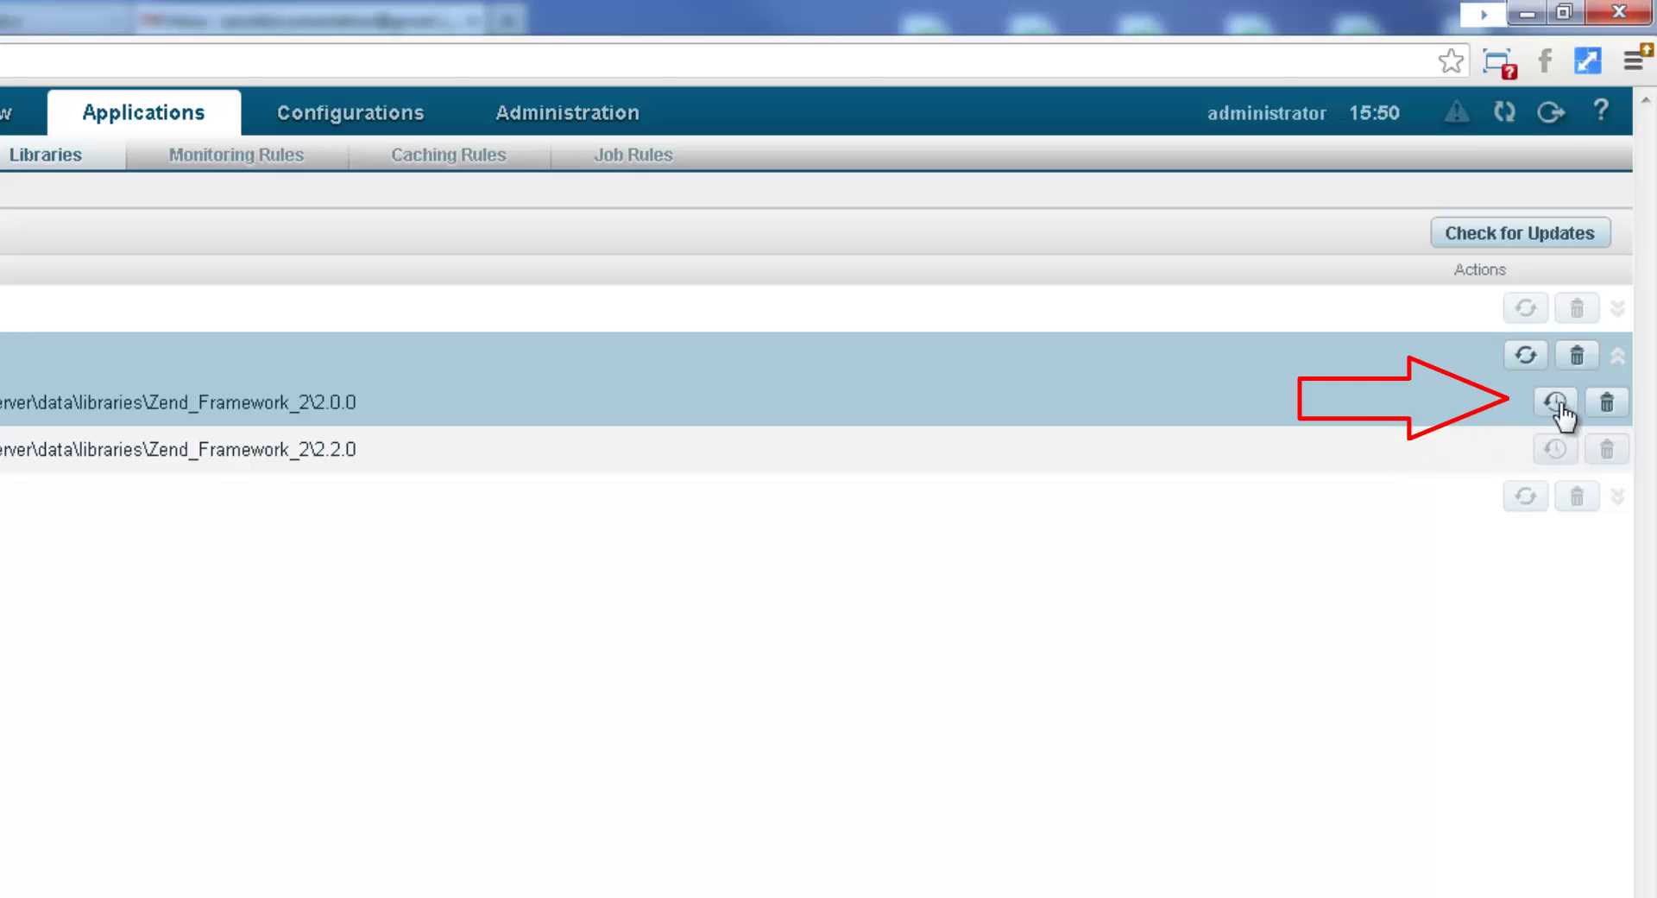